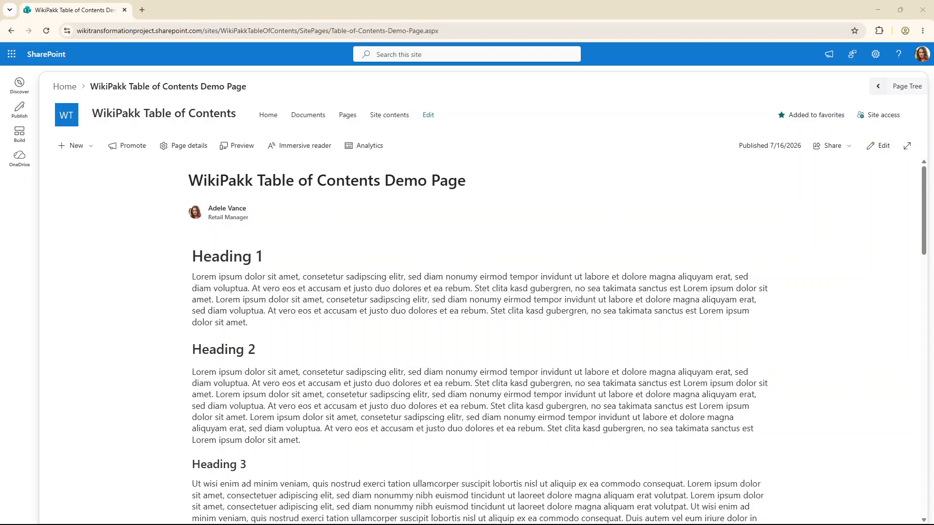
Open the page in edit mode and inspect the paragraph styles of the headings in the first text web part
left_click(878, 145)
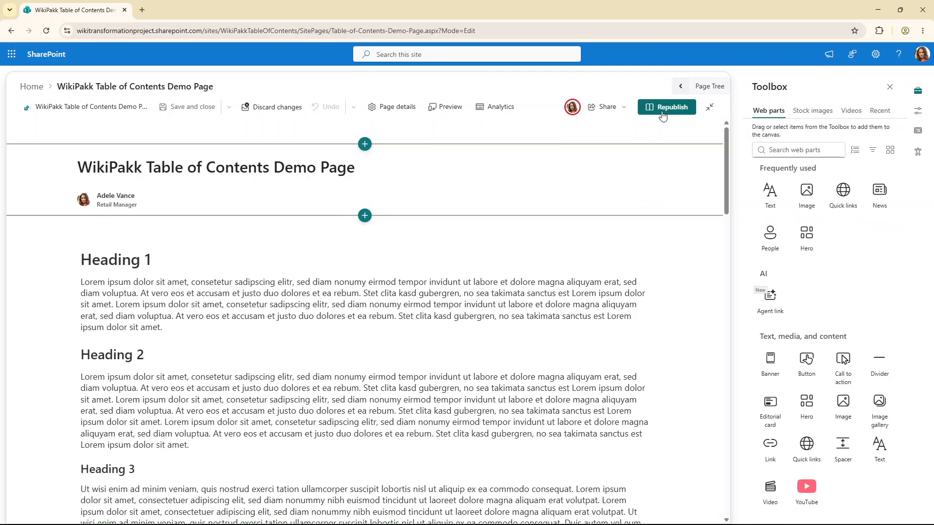
left_click(890, 87)
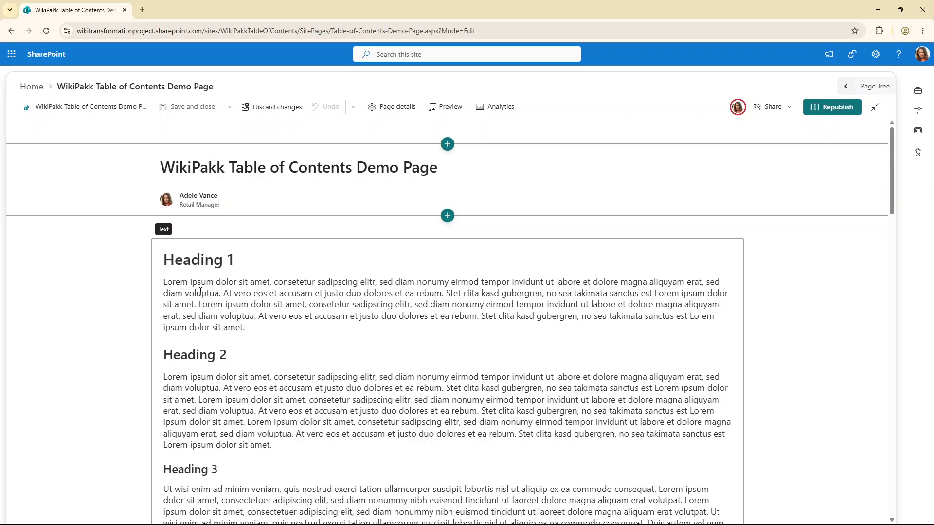
left_click(208, 268)
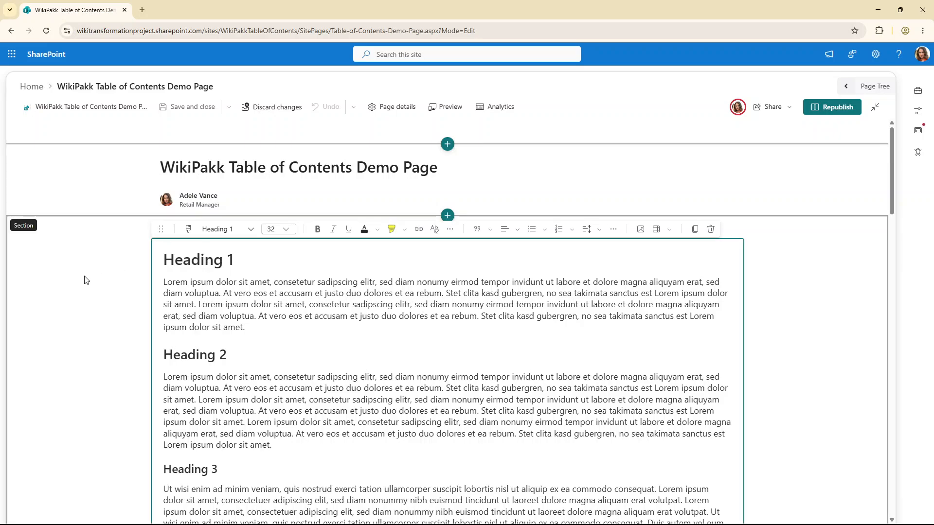
left_click(245, 277)
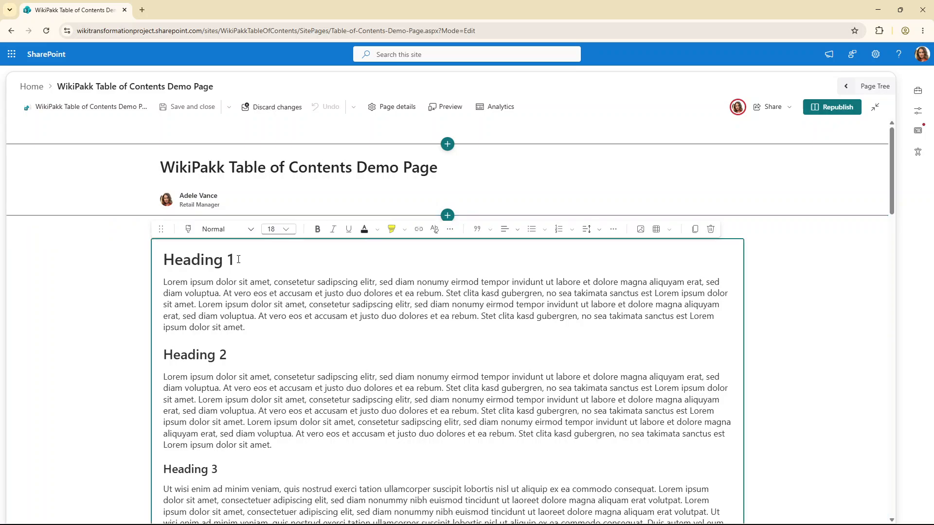
left_click(239, 259)
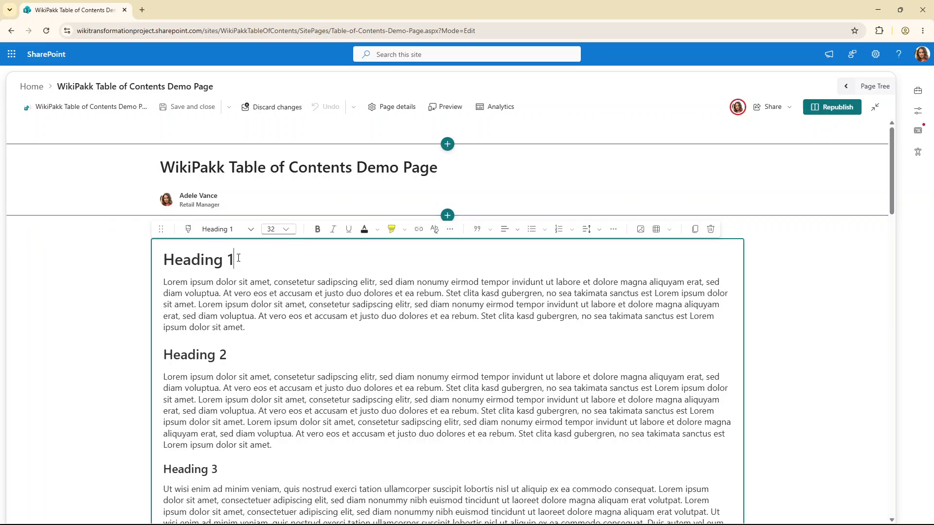
left_click(250, 231)
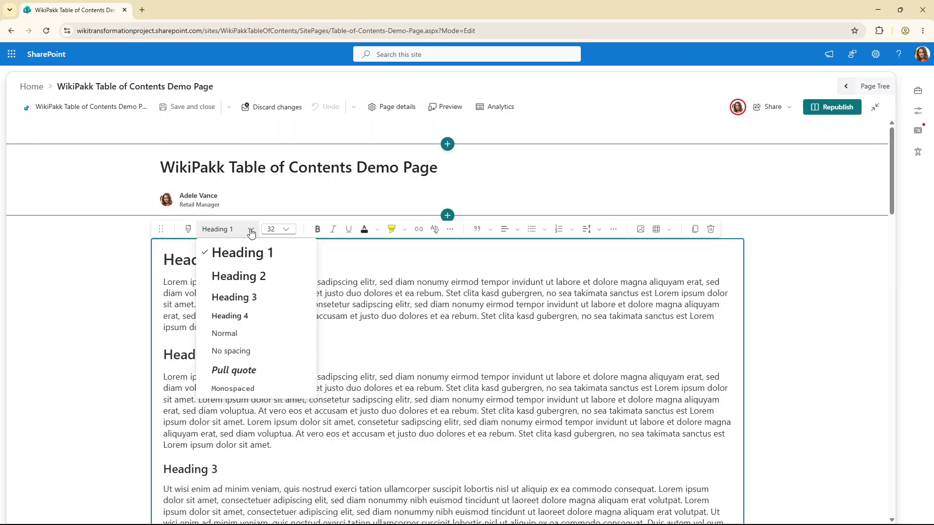
left_click(362, 294)
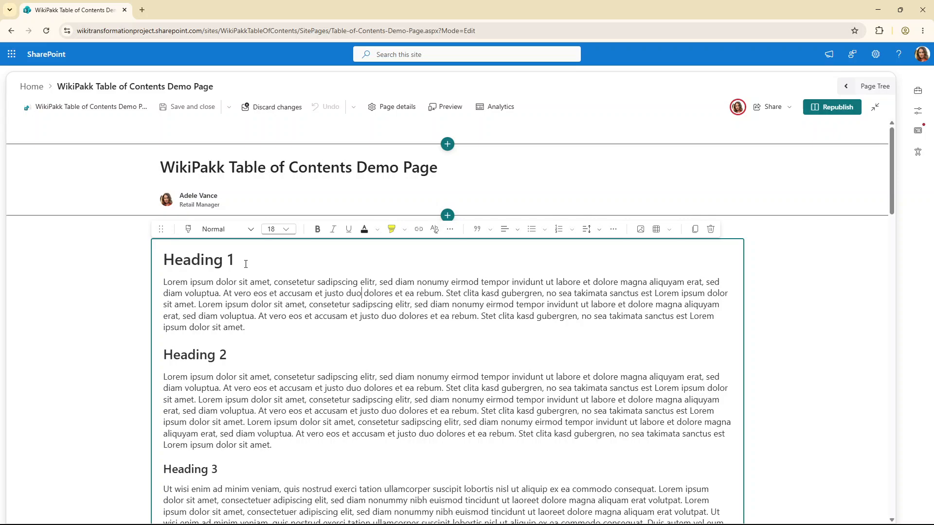
left_click(255, 262)
left_click(241, 360)
scroll(274, 352, "down", 3)
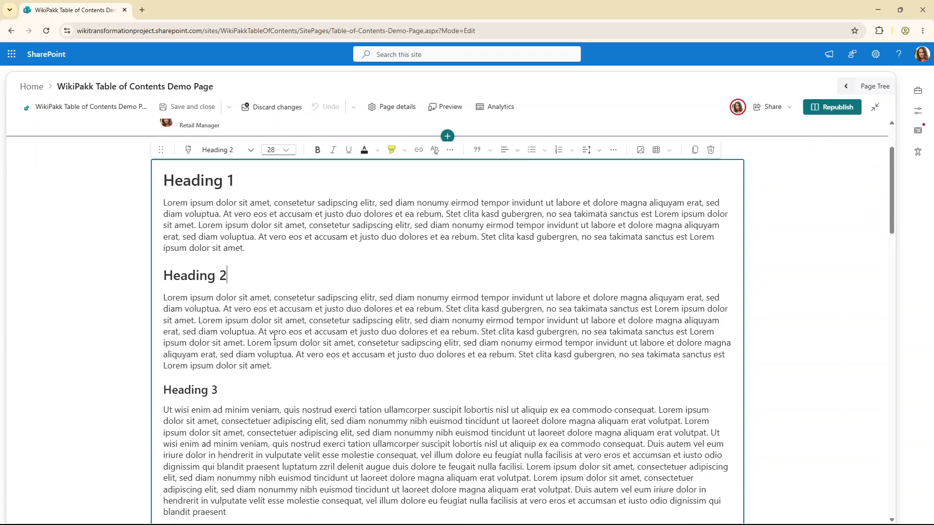
left_click(279, 324)
scroll(254, 359, "down", 3)
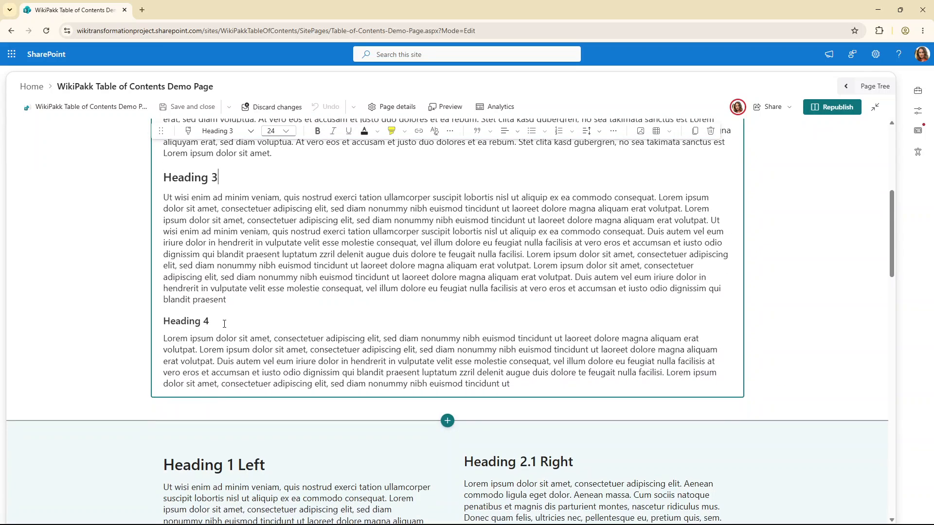
scroll(393, 283, "down", 4)
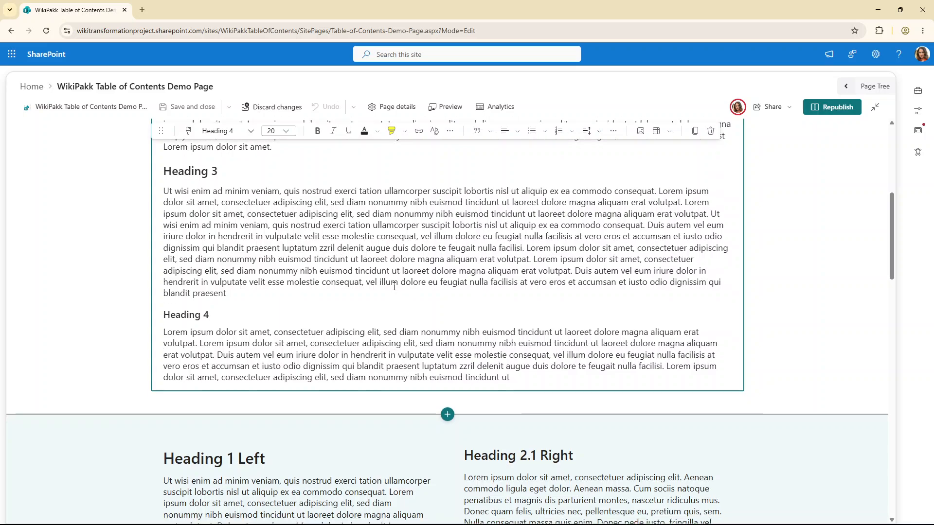
Inspect the heading styles in the two-column section's left and right text web parts
left_click(109, 278)
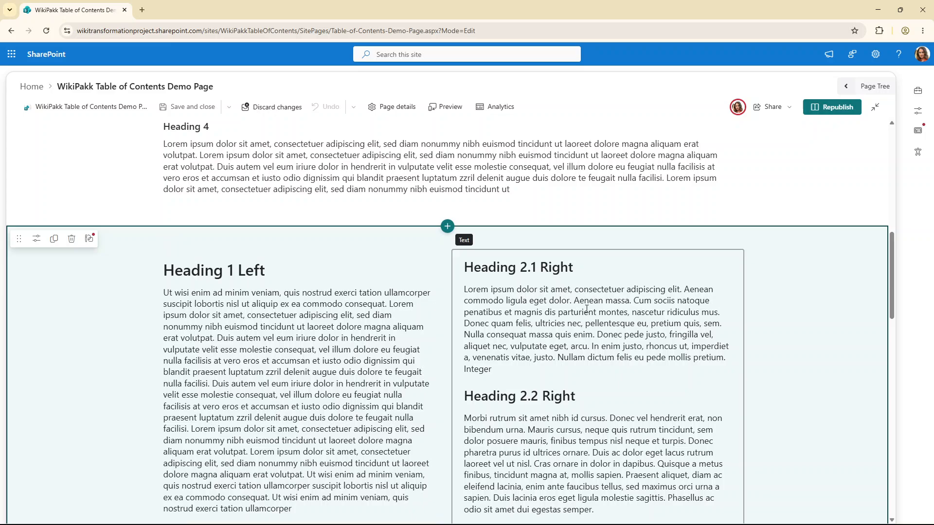
left_click(273, 271)
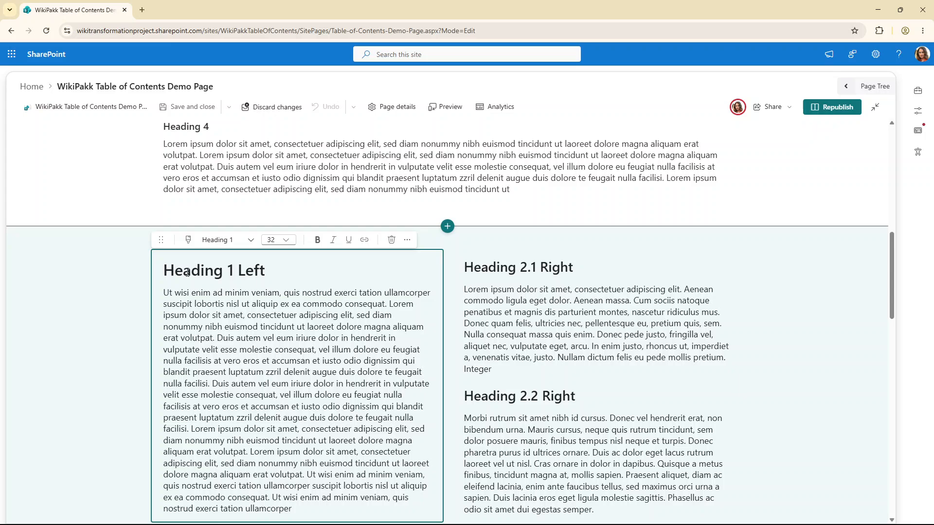
left_click(574, 271)
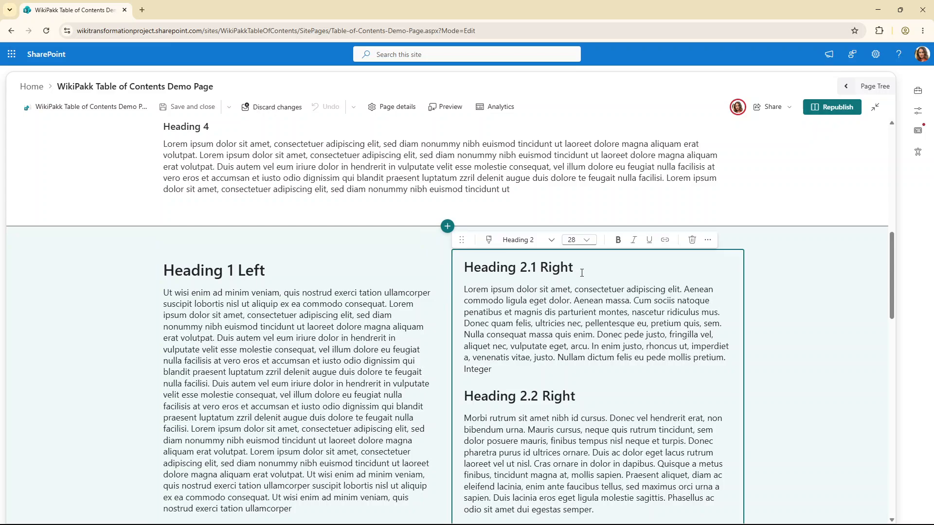
scroll(582, 387, "down", 4)
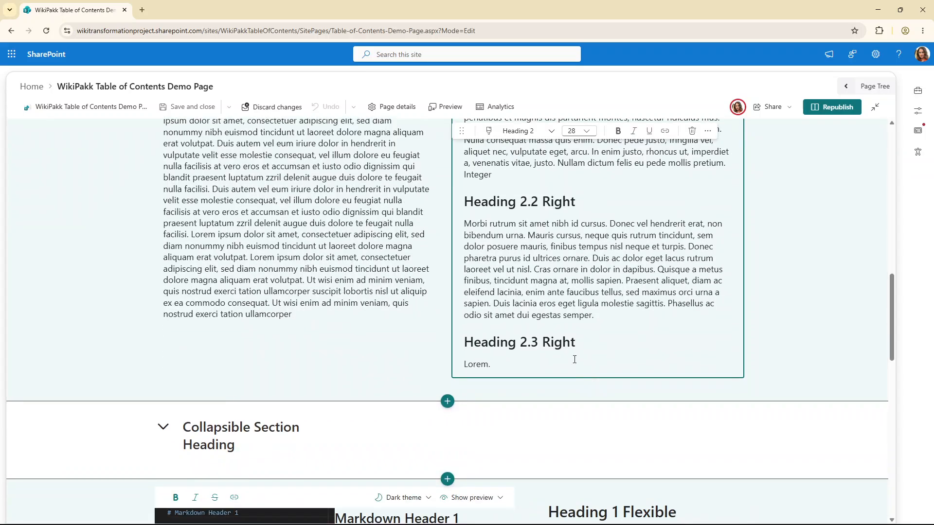
scroll(586, 340, "up", 3)
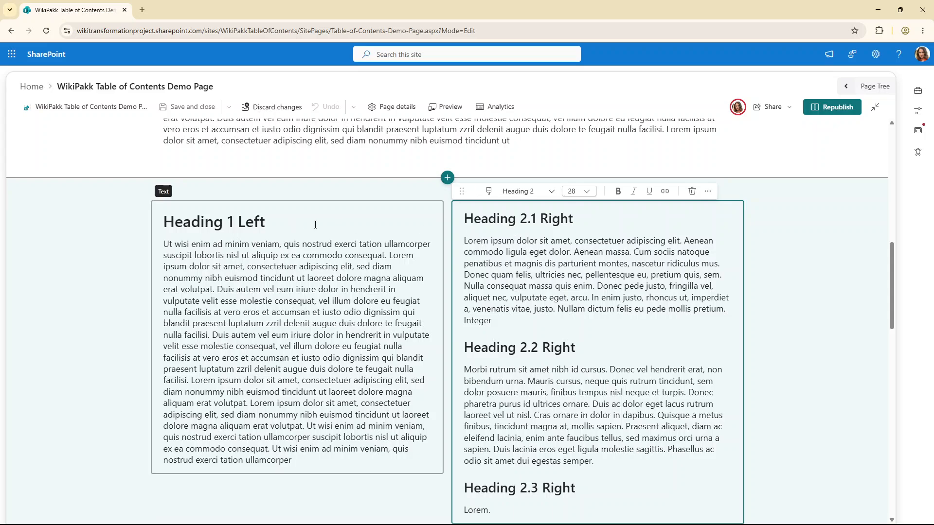
left_click(266, 223)
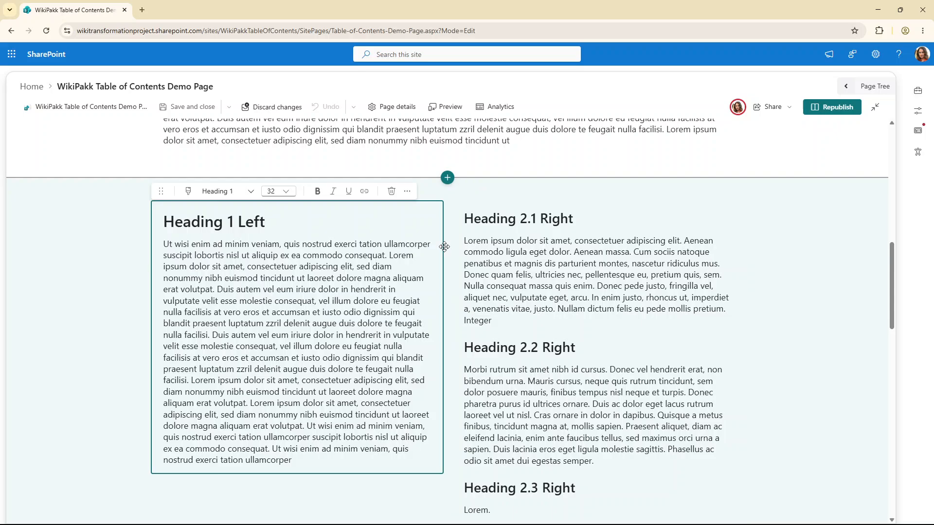
Expand the collapsible section to examine its child headings, then collapse it again
scroll(407, 288, "down", 5)
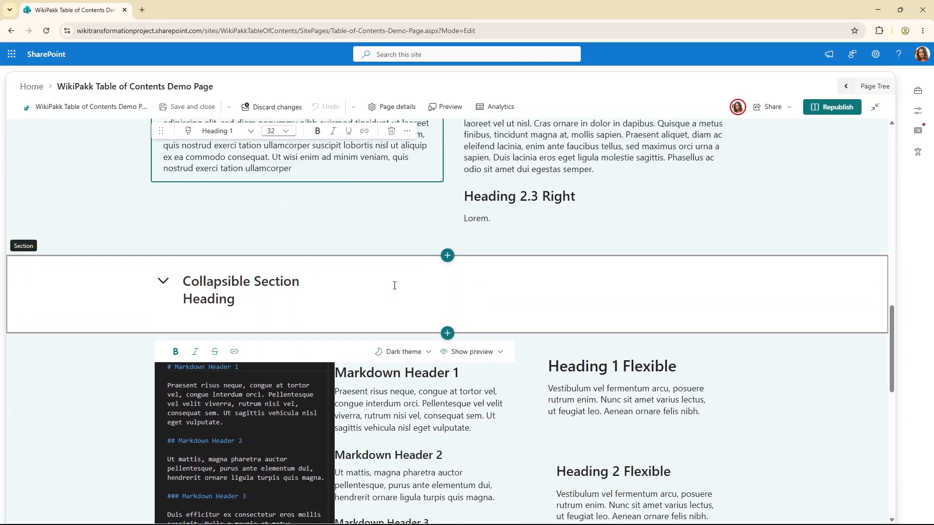
left_click(162, 282)
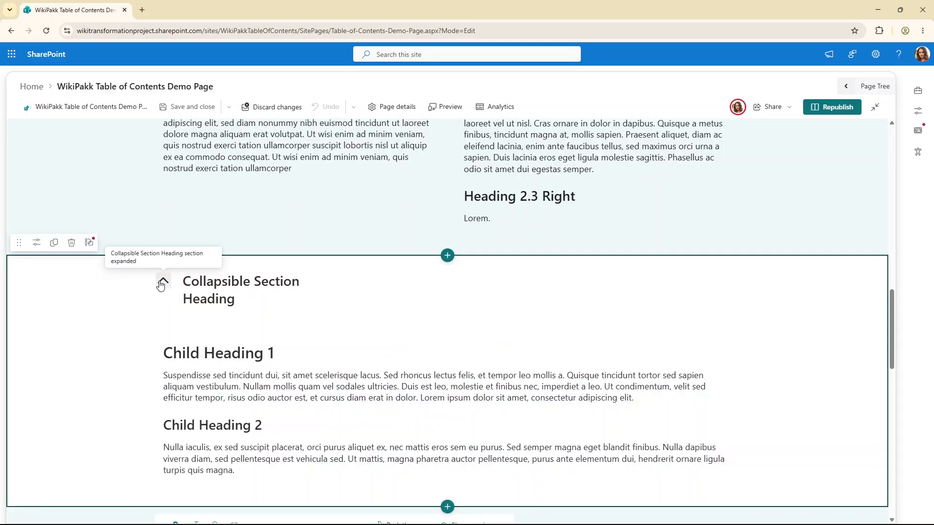
scroll(130, 312, "down", 2)
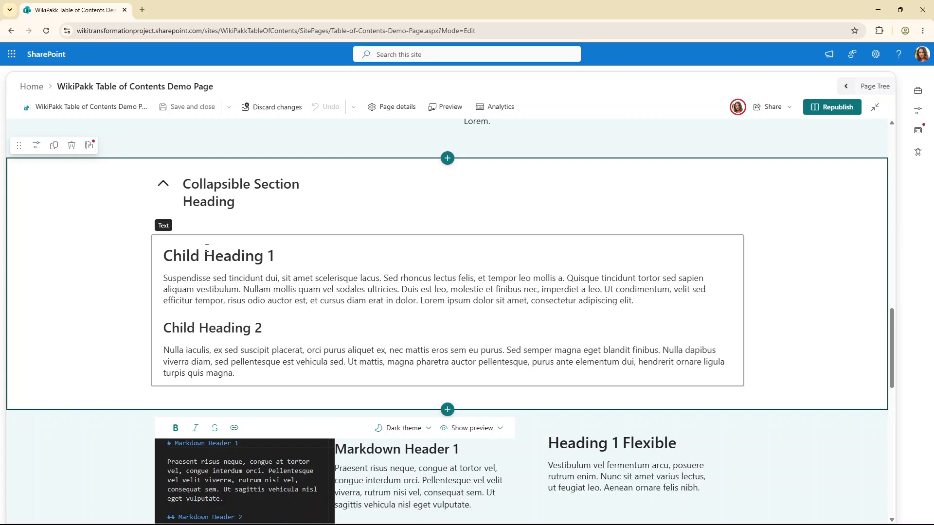
left_click(314, 257)
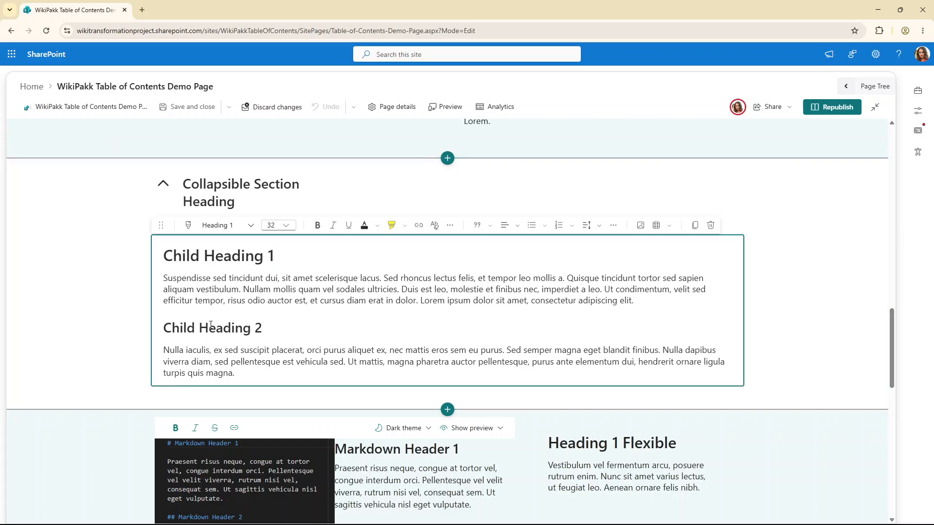
left_click(161, 186)
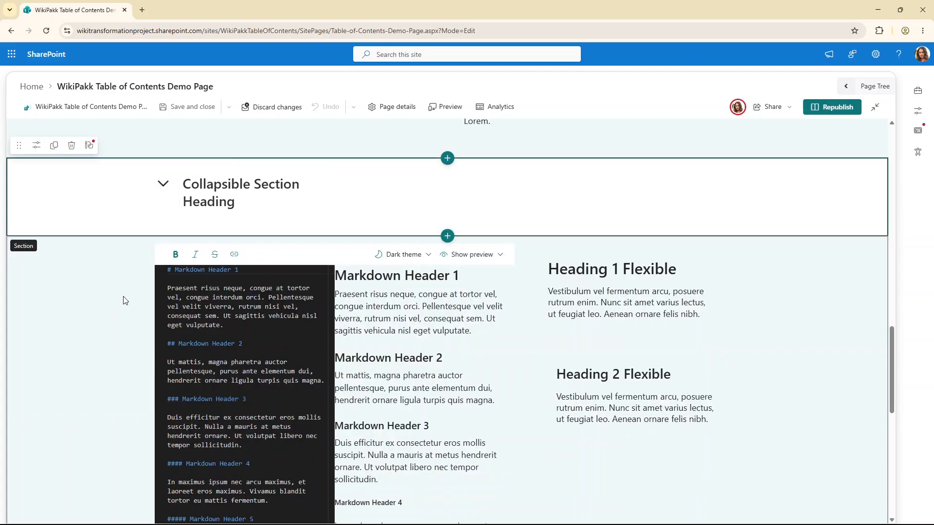
left_click(109, 280)
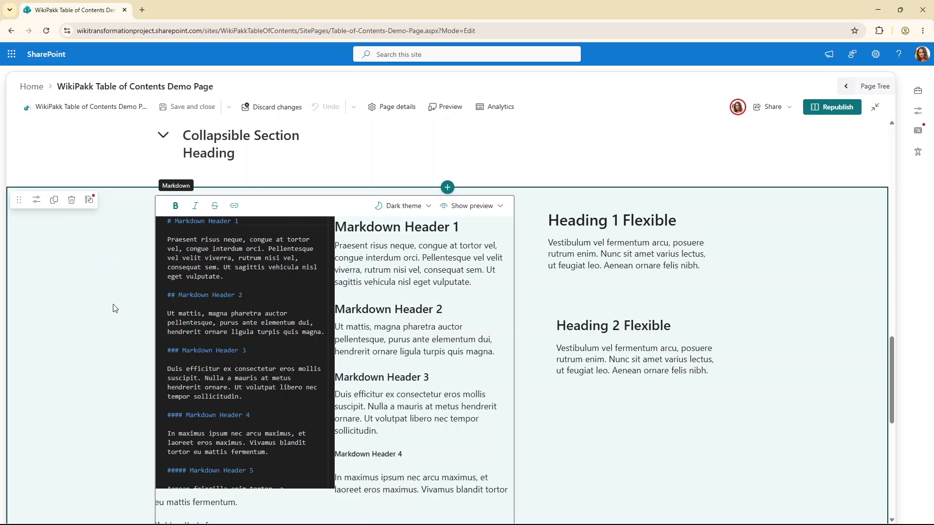
Examine the markdown web part's headers and the flexible section's heading web parts, then return to the page top
left_click(595, 230)
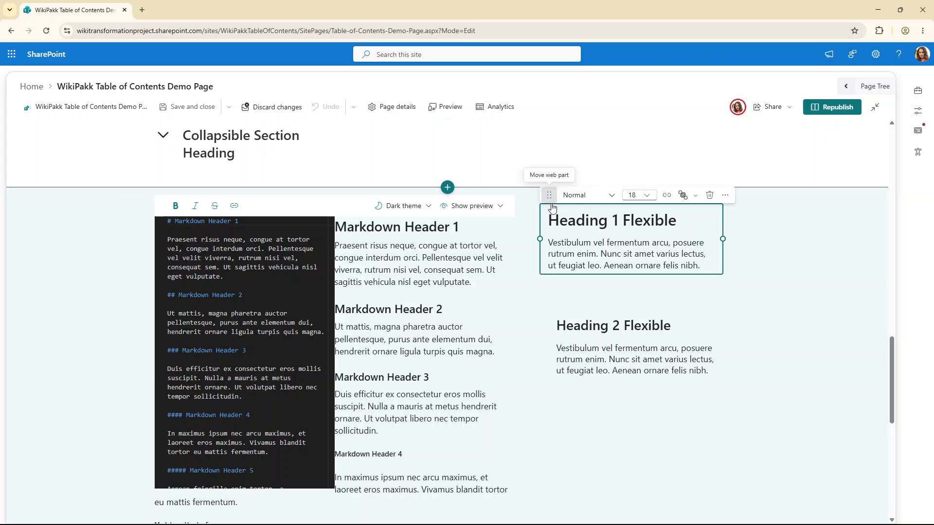
mouse_move(550, 202)
left_mouse_down()
mouse_move(579, 214)
mouse_move(700, 220)
mouse_move(551, 209)
mouse_move(540, 216)
mouse_move(561, 212)
mouse_move(550, 202)
mouse_move(564, 210)
mouse_move(544, 203)
left_mouse_up()
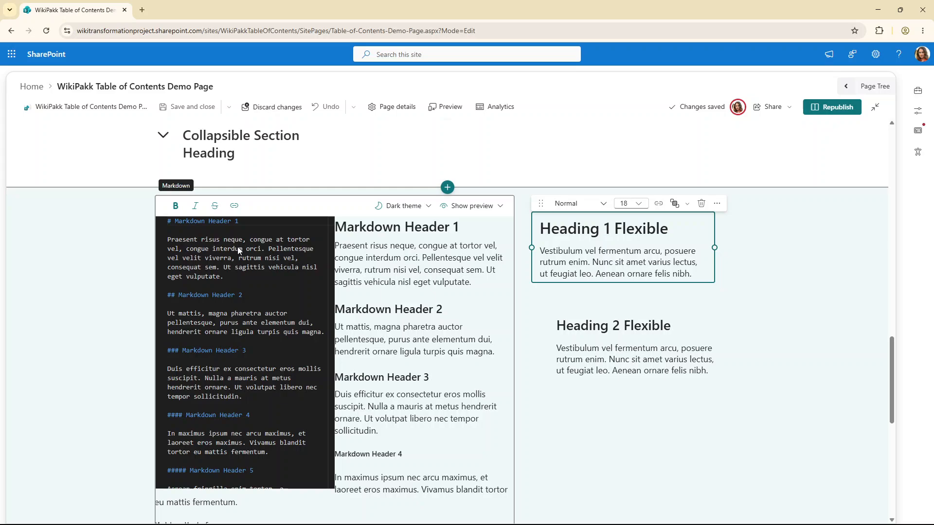
left_click(210, 226)
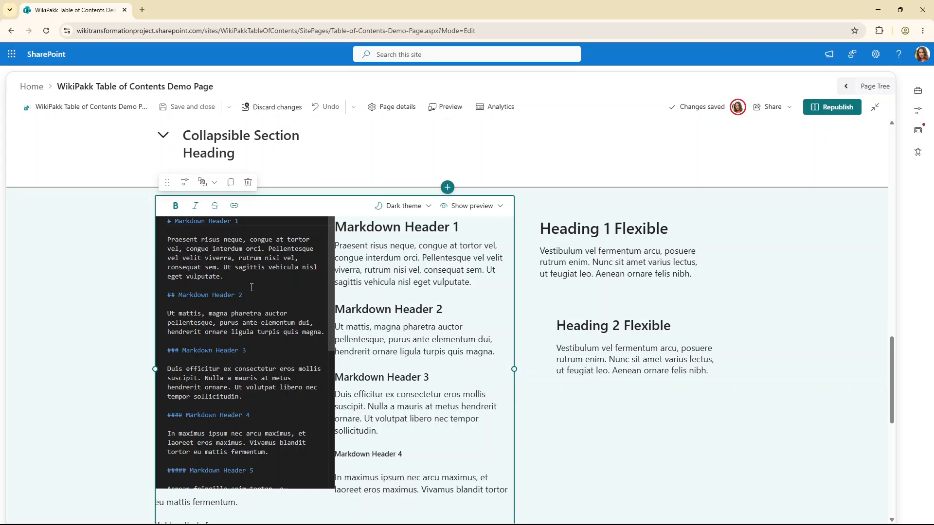
left_click_drag(273, 473, 170, 224)
left_click(249, 282)
left_click(168, 221)
scroll(261, 483, "down", 2)
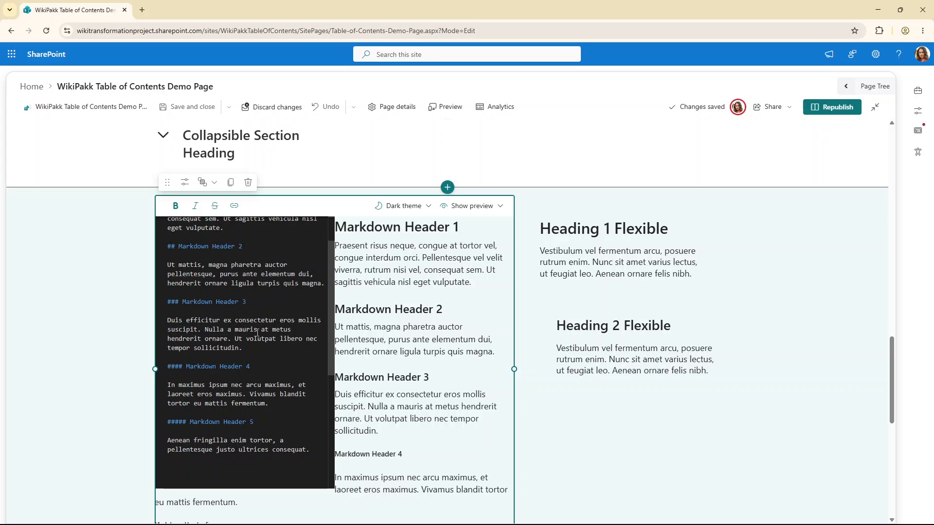
scroll(258, 333, "down", 1)
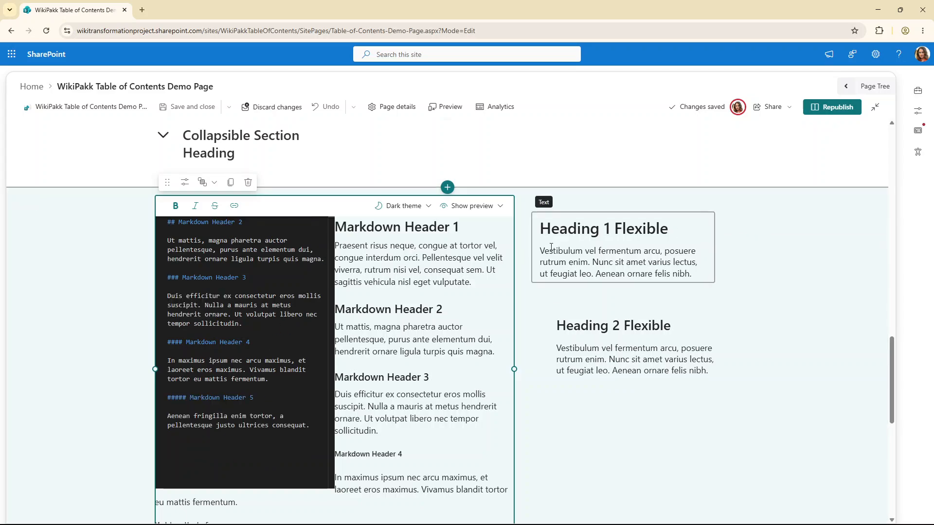
left_click(598, 250)
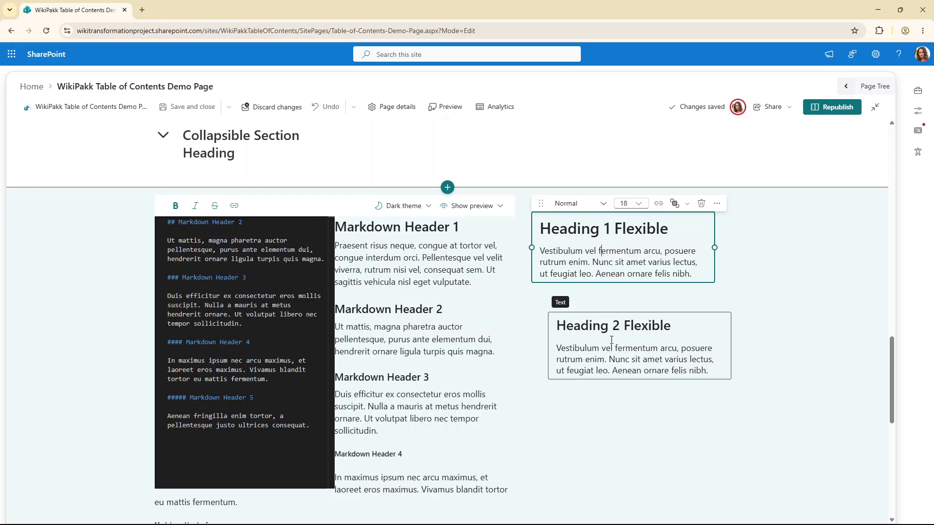
scroll(608, 336, "down", 1)
scroll(606, 332, "down", 7)
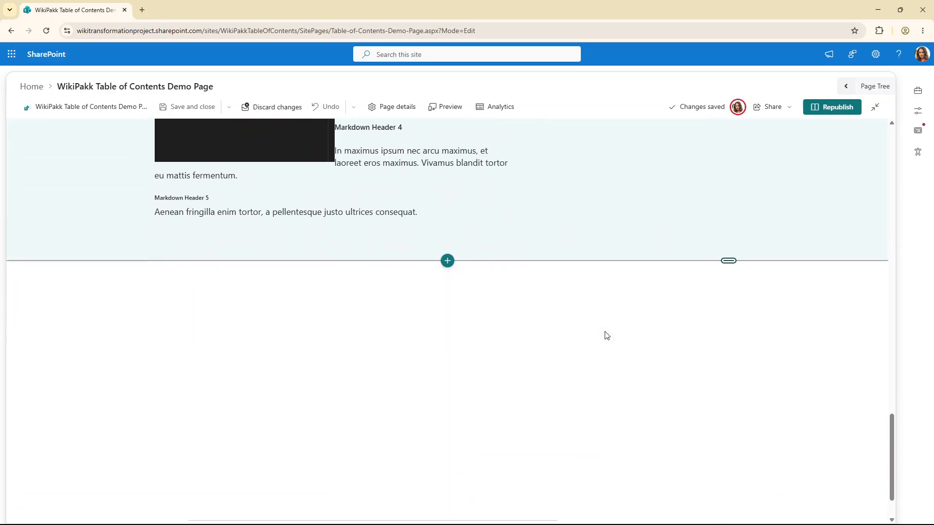
scroll(606, 336, "up", 6)
scroll(607, 335, "up", 4)
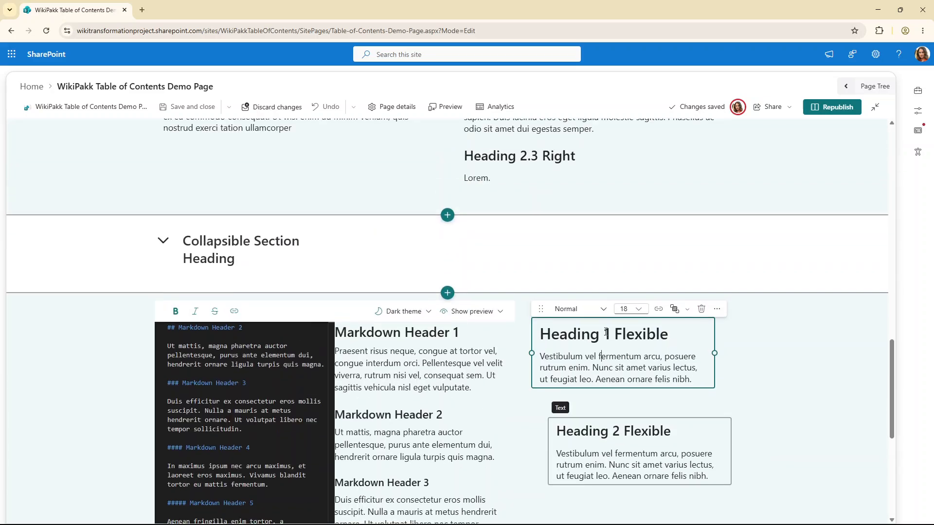
scroll(509, 359, "up", 15)
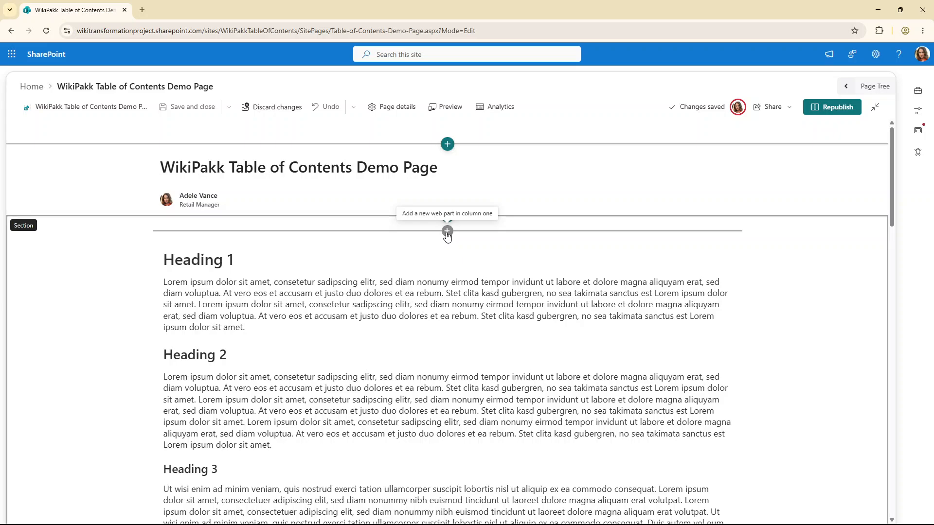
Insert the WikiPakk Table of Contents web part above Heading 1 in the first section
left_click(447, 232)
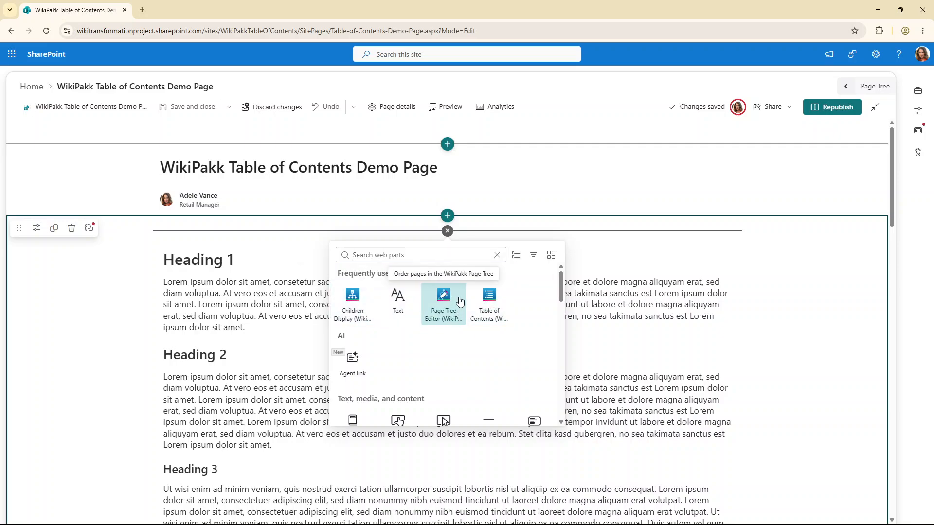
left_click(489, 302)
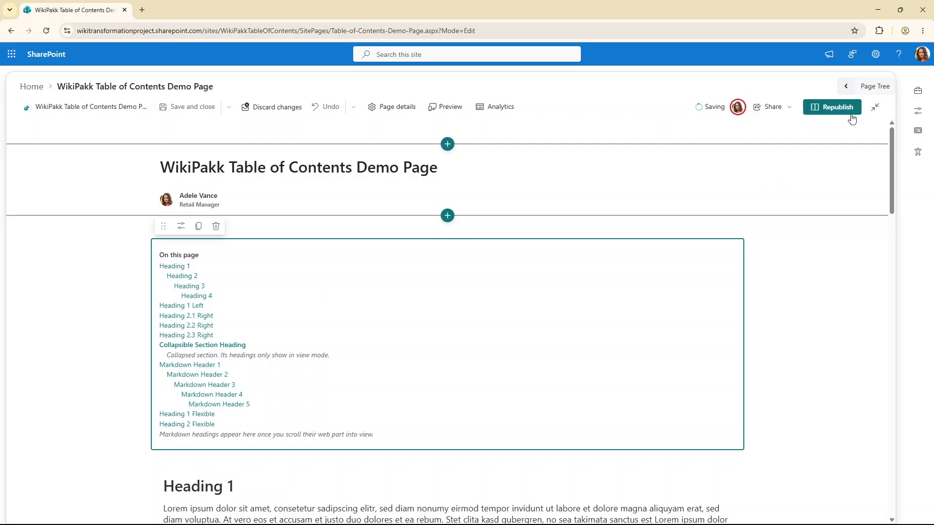
Republish the page and jump to Heading 4 through its table of contents link
left_click(835, 109)
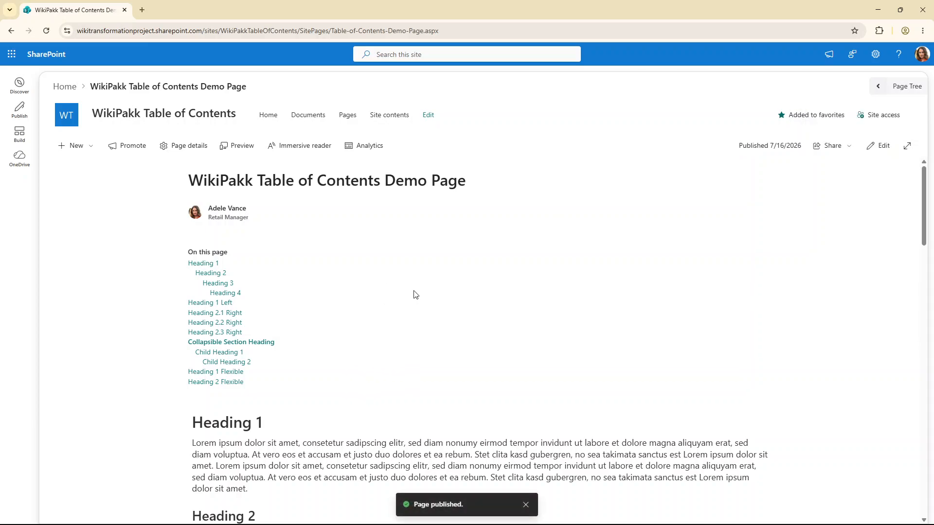
left_click(230, 293)
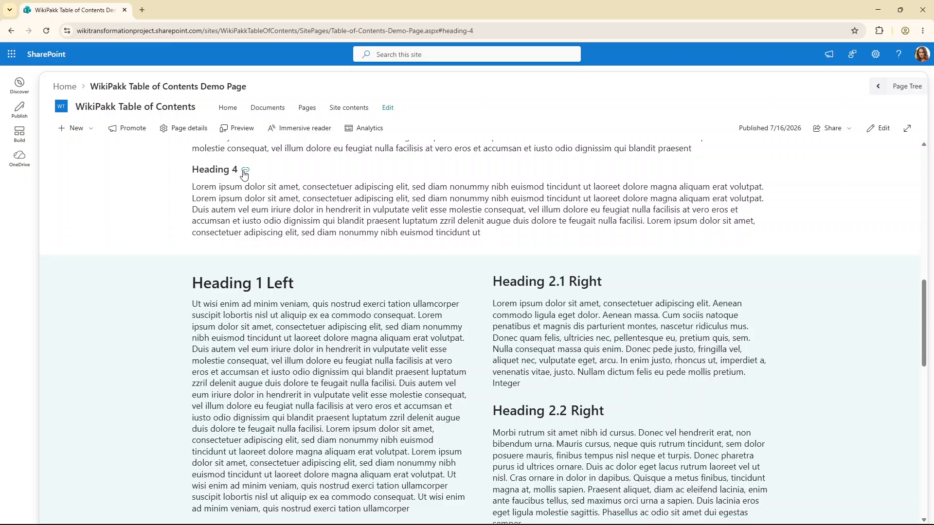
Copy Heading 4's anchor link and examine its fragment in the address bar
left_click(244, 171)
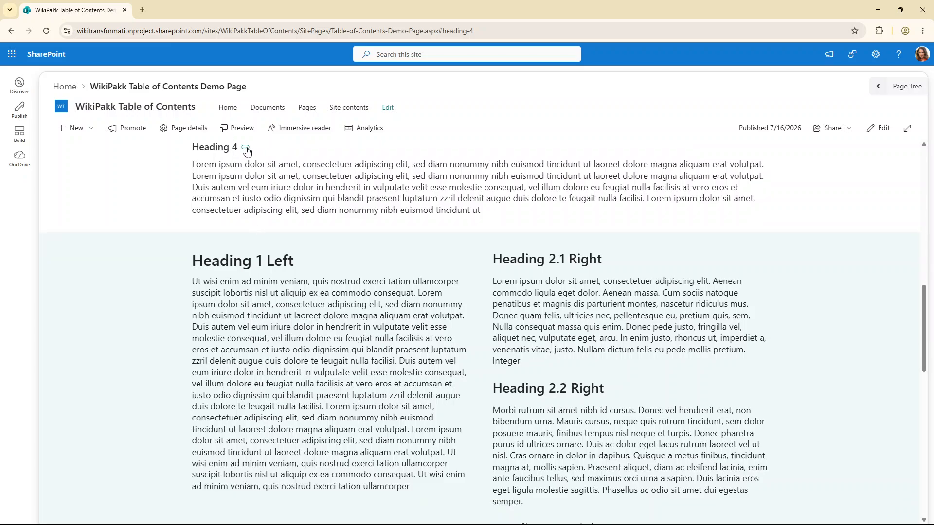
left_click(465, 30)
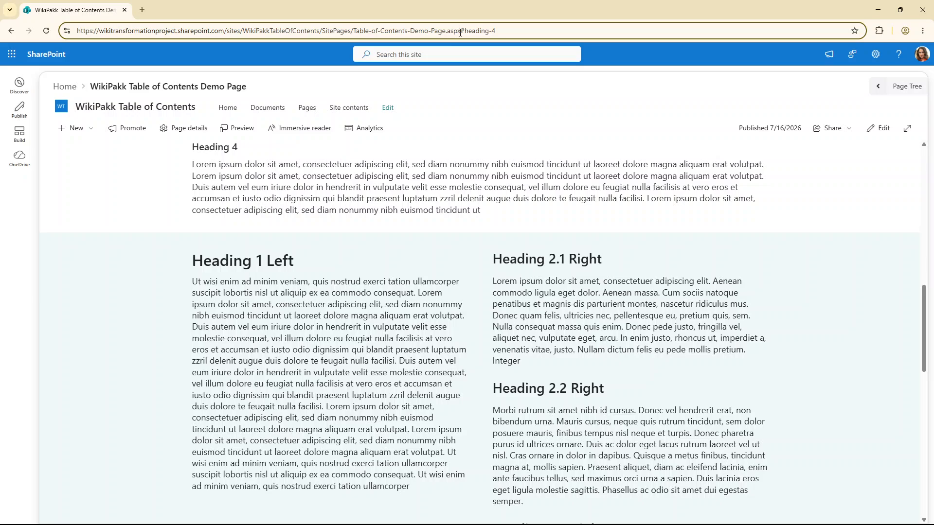
left_click_drag(460, 30, 507, 29)
left_click(413, 157)
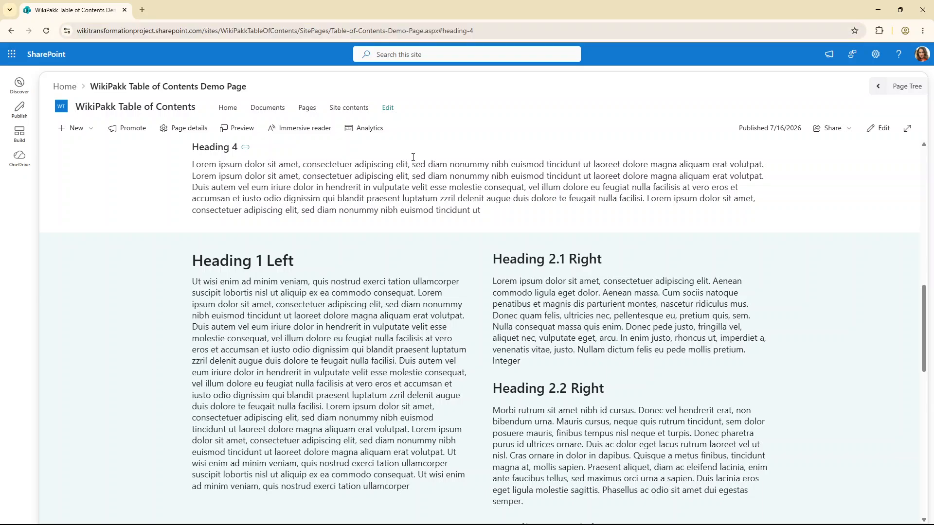
Test the Heading 2.1 Right and Heading 1 Left links in the table of contents
scroll(357, 181, "up", 10)
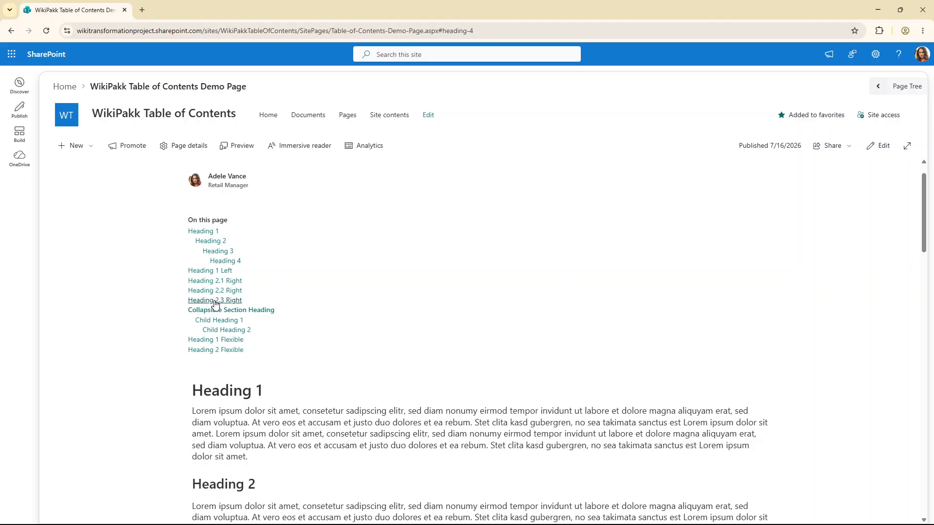
left_click(201, 281)
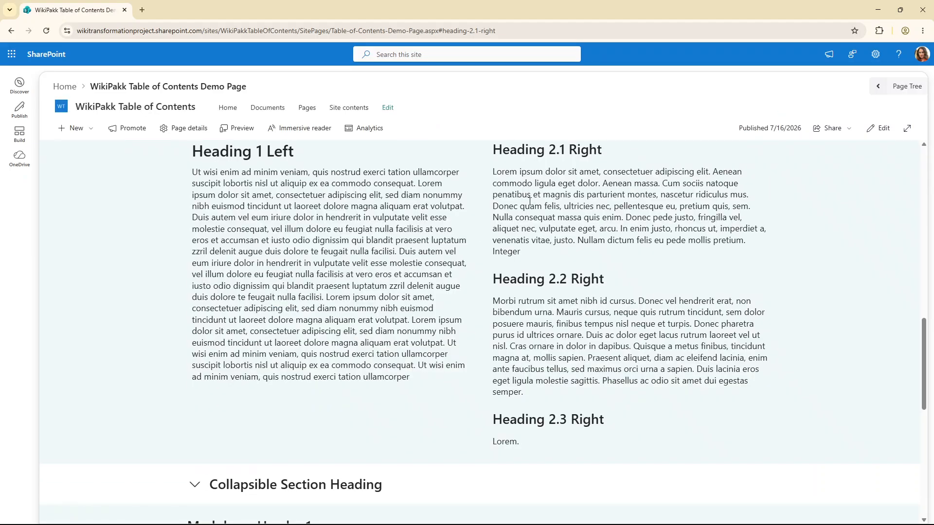
scroll(530, 201, "up", 15)
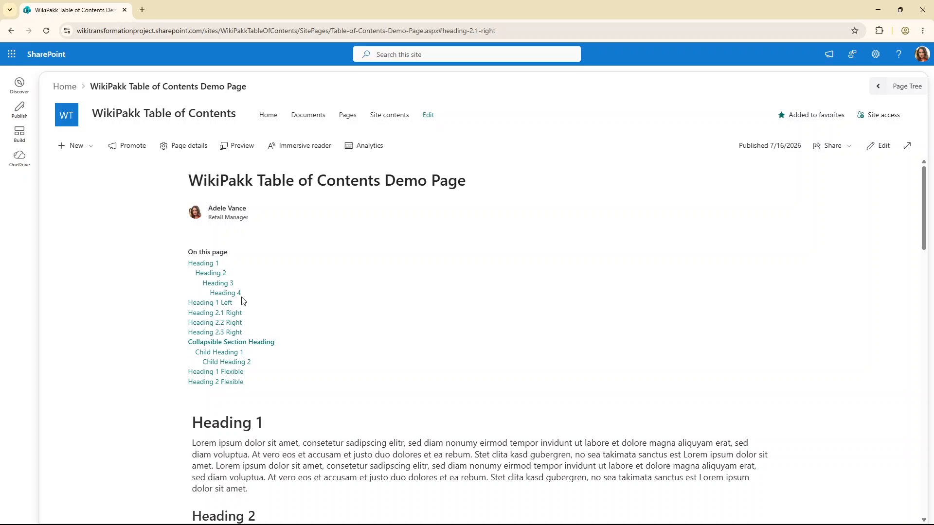
left_click(210, 304)
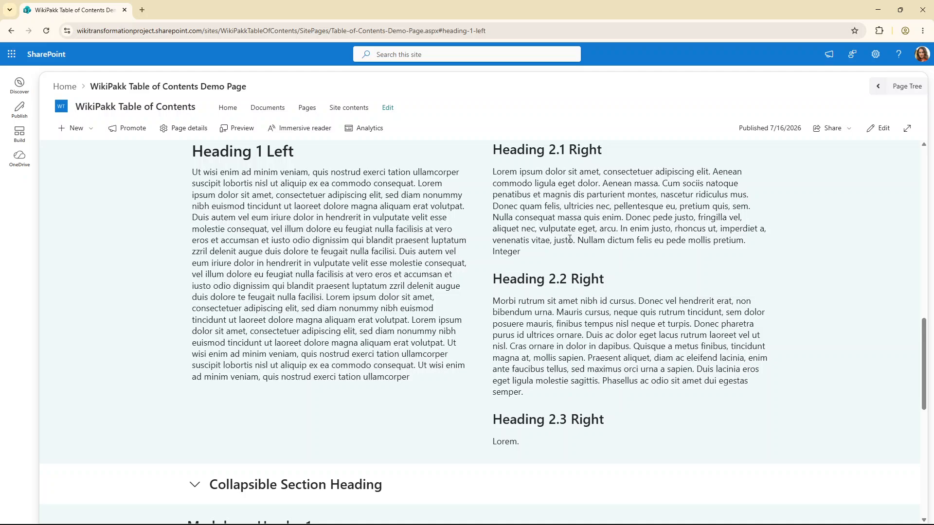
Collapse the collapsible section, then jump to it through its table of contents link
scroll(548, 258, "up", 5)
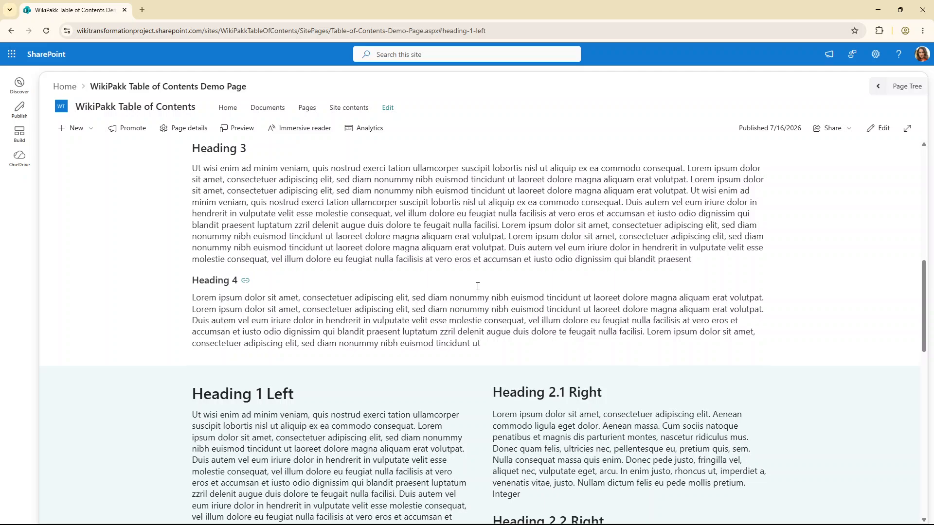
scroll(478, 286, "down", 7)
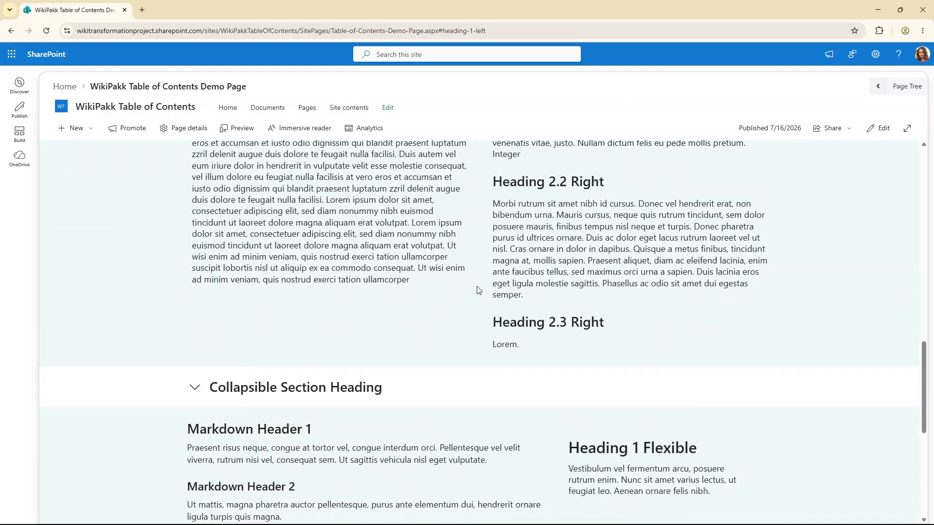
scroll(463, 282, "down", 2)
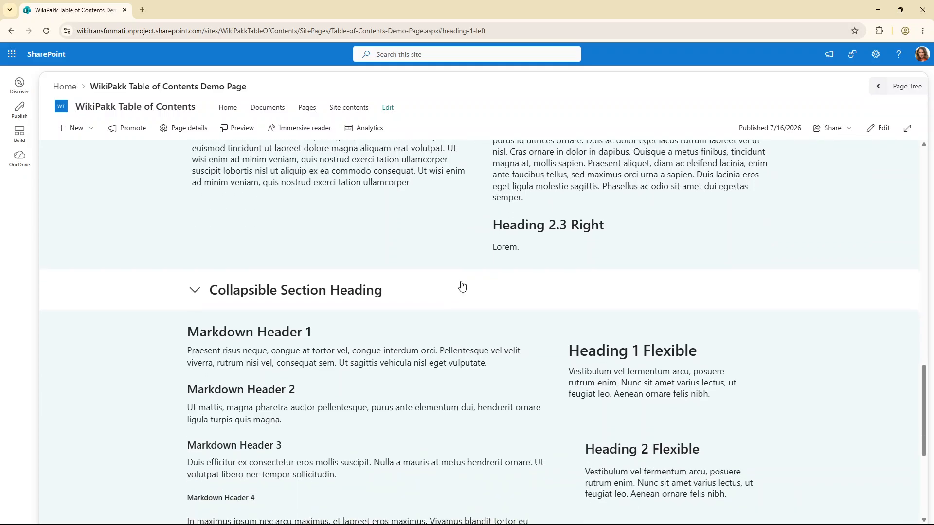
left_click(194, 289)
scroll(401, 309, "up", 15)
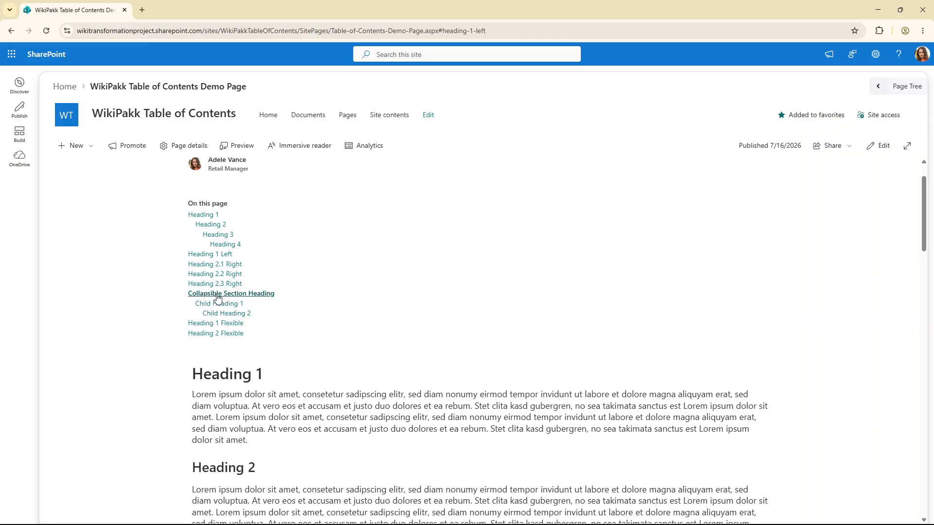
left_click(219, 295)
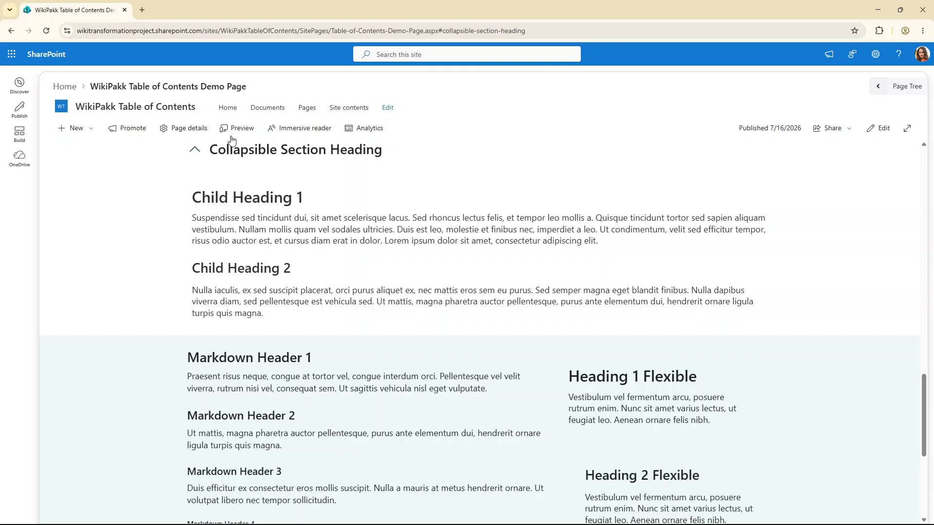
Jump to Child Heading 2 through its table of contents link
scroll(367, 265, "up", 10)
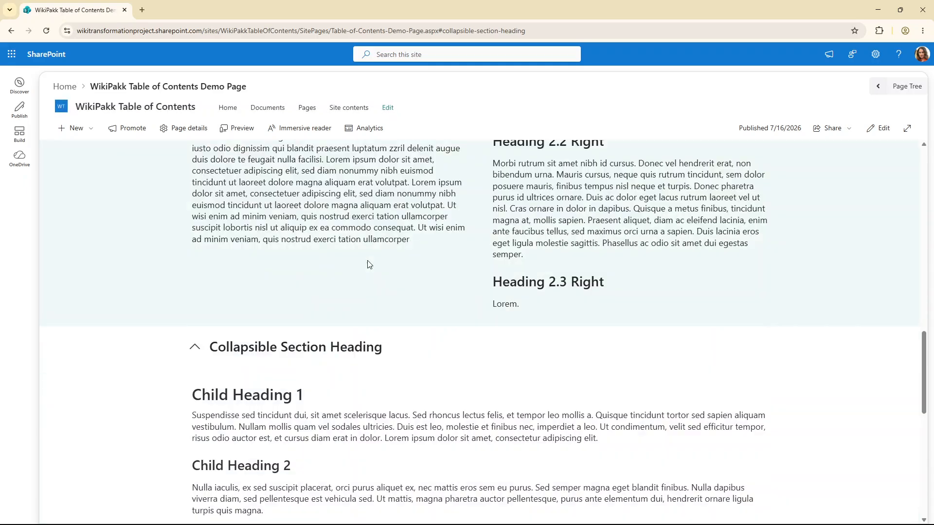
scroll(367, 260, "up", 7)
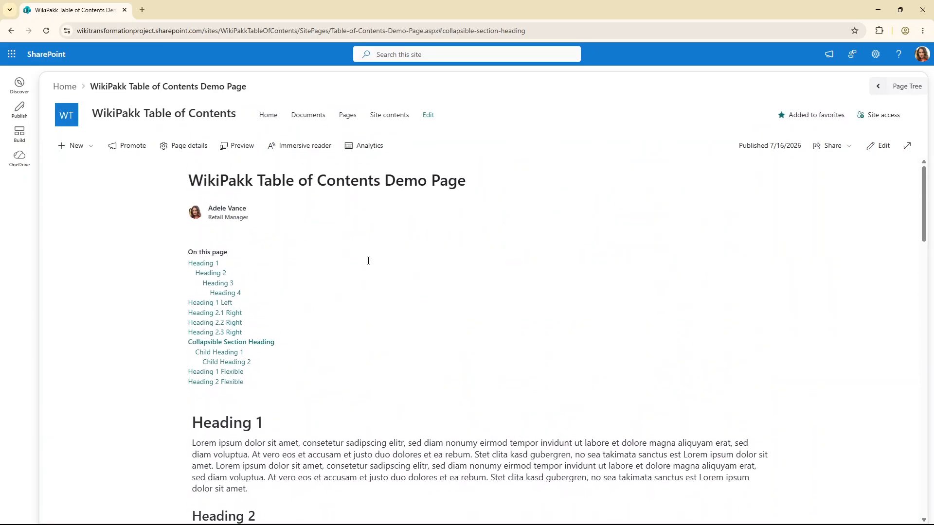
left_click(218, 363)
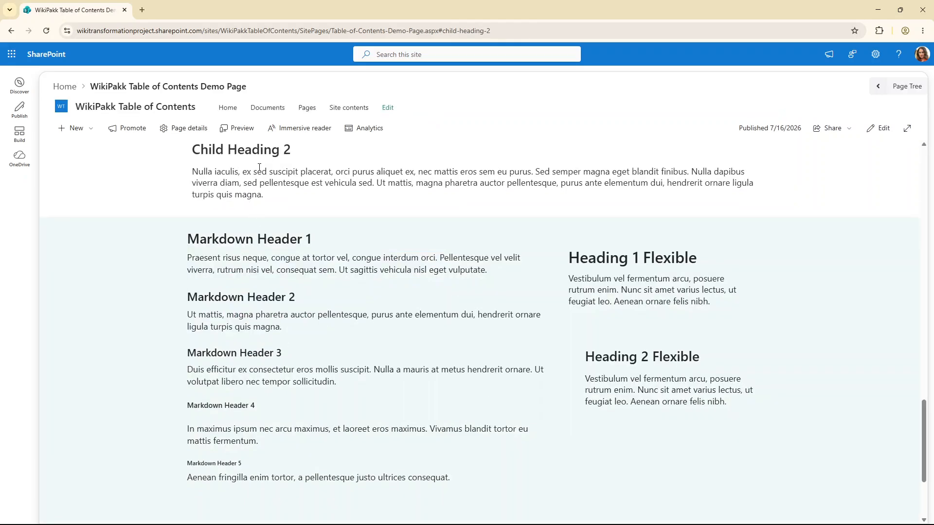
Reload the page to refresh the table of contents
scroll(280, 281, "up", 15)
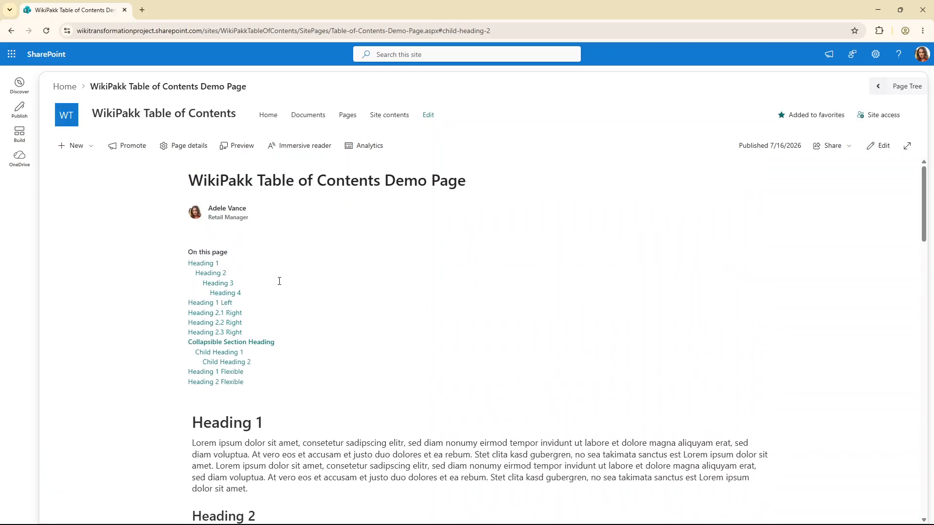
scroll(311, 389, "down", 15)
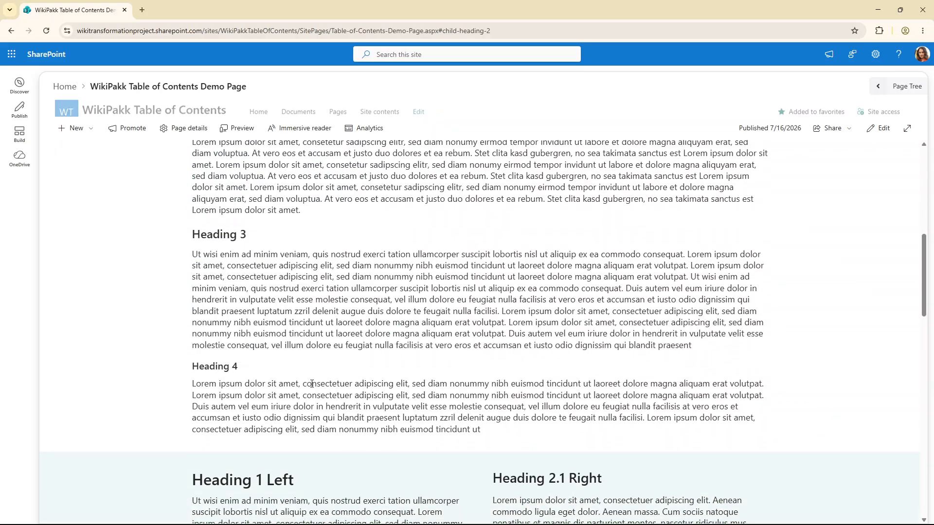
scroll(312, 387, "down", 4)
scroll(311, 384, "up", 4)
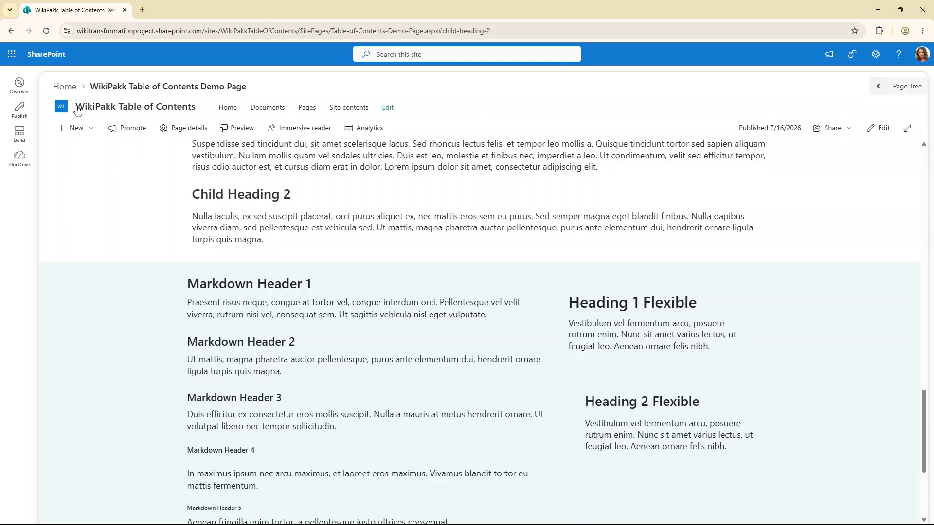
left_click(45, 27)
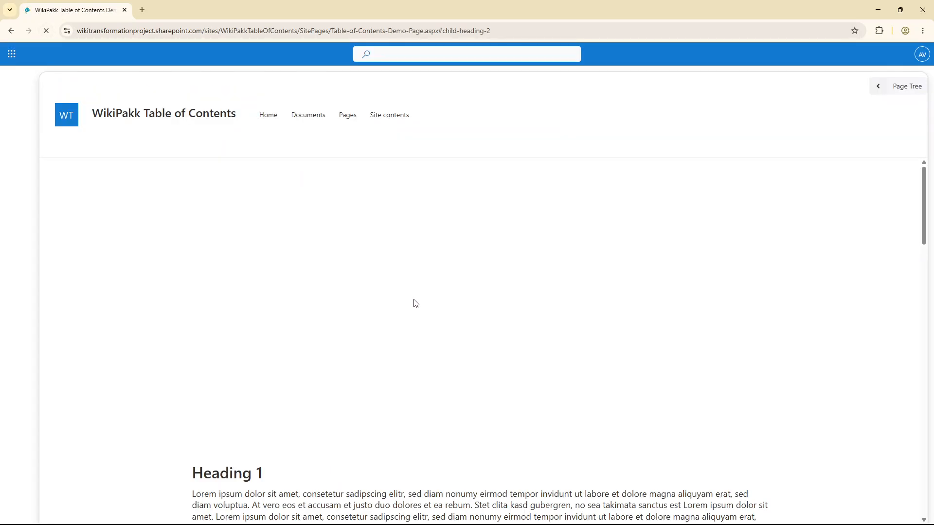
Test the Markdown Header 5 and Heading 2 Flexible links in the table of contents
scroll(378, 349, "up", 20)
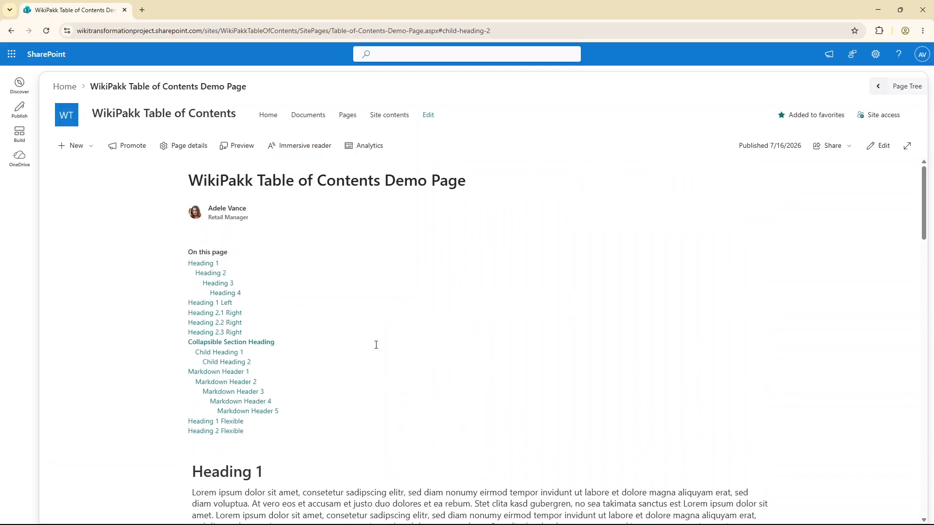
scroll(376, 346, "down", 1)
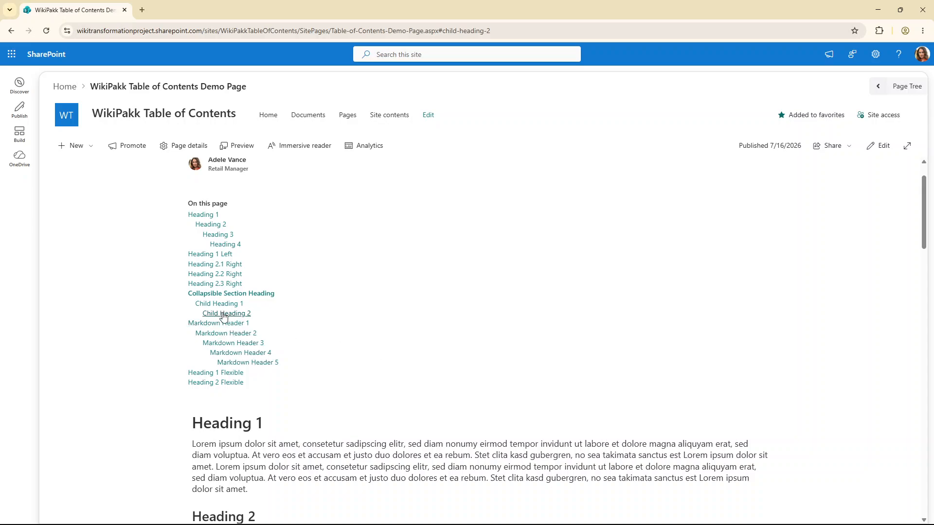
left_click(247, 363)
scroll(254, 337, "up", 20)
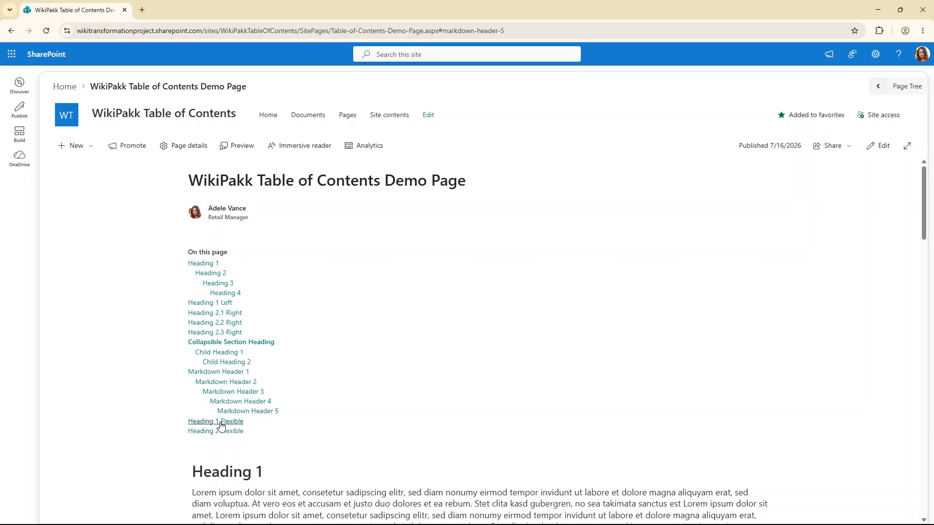
left_click(221, 431)
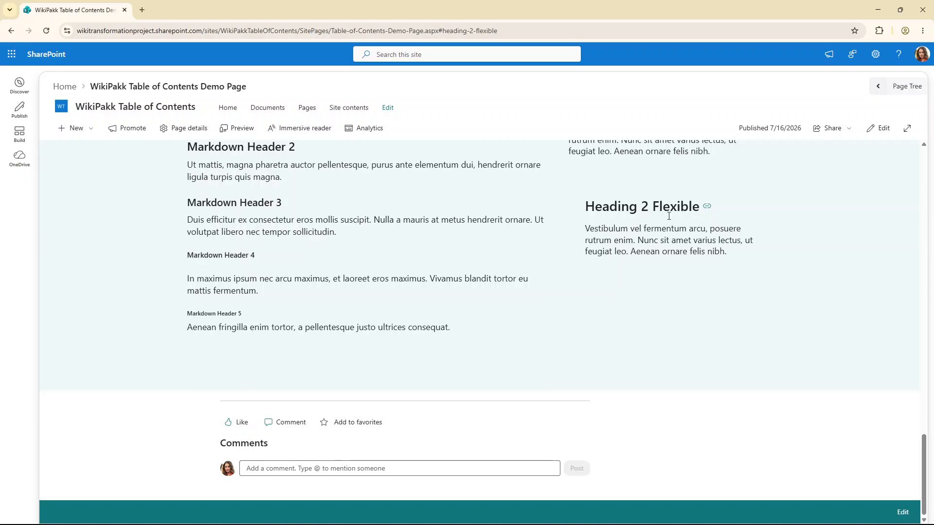
Return to the page top, open the page for editing and close the toolbox
scroll(664, 174, "up", 1)
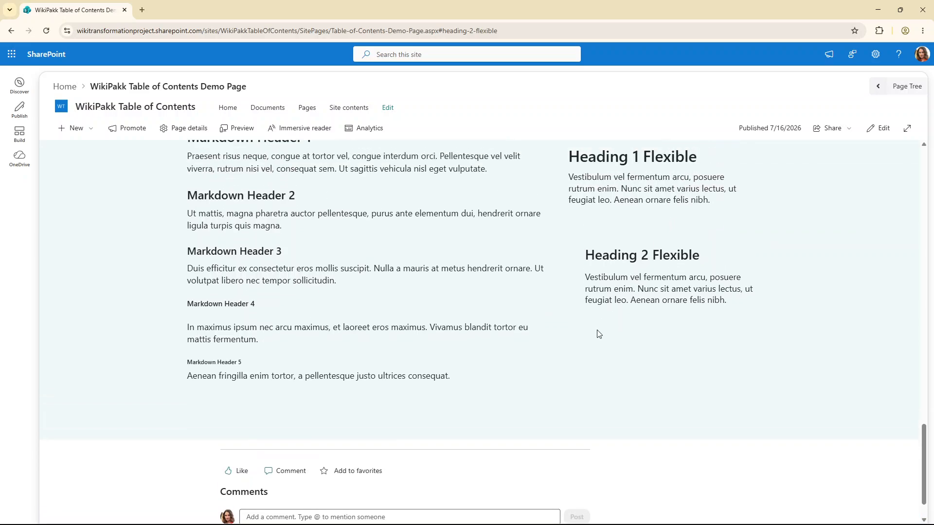
key("Home")
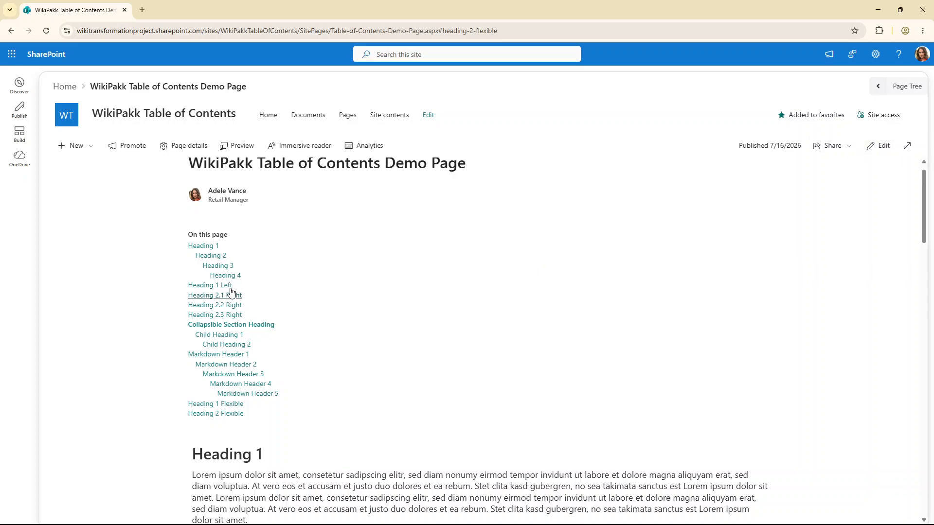
left_click(880, 146)
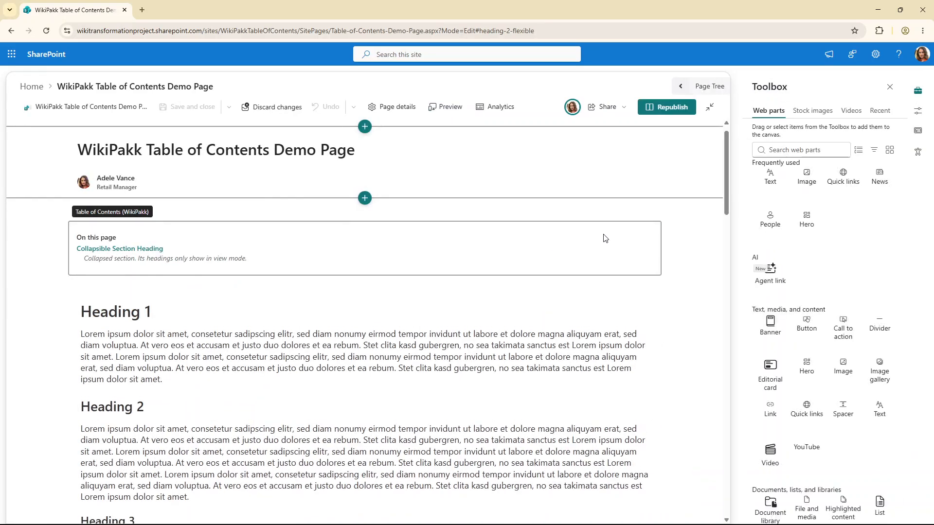
left_click(890, 87)
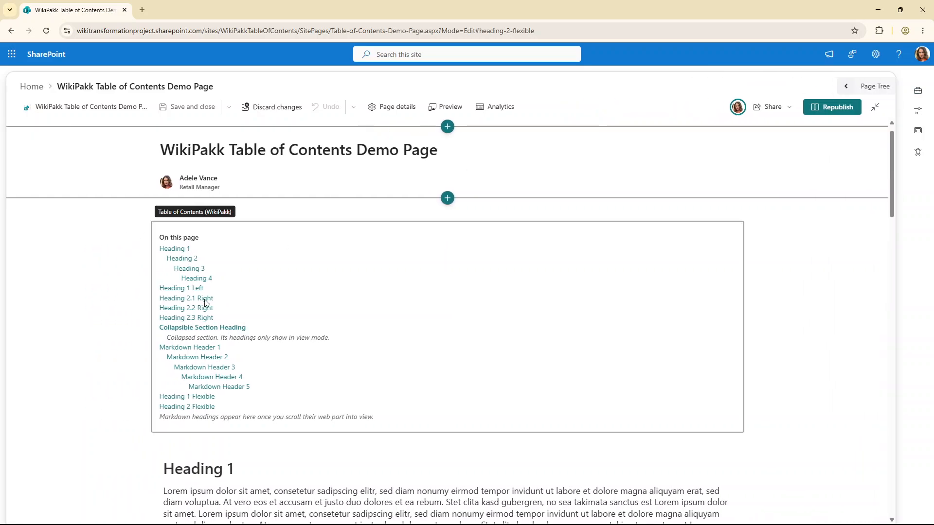
Open the Table of Contents web part's properties and turn on Indent across columns
left_click(252, 265)
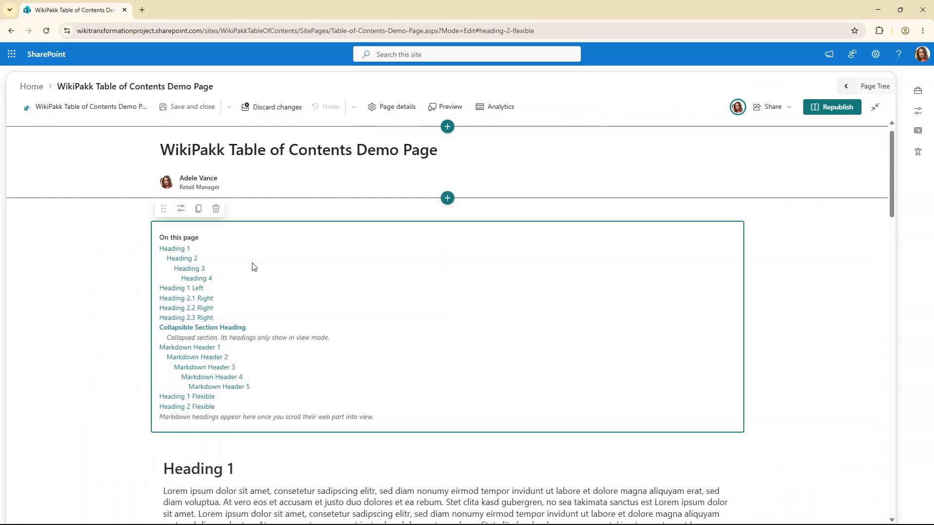
left_click(180, 210)
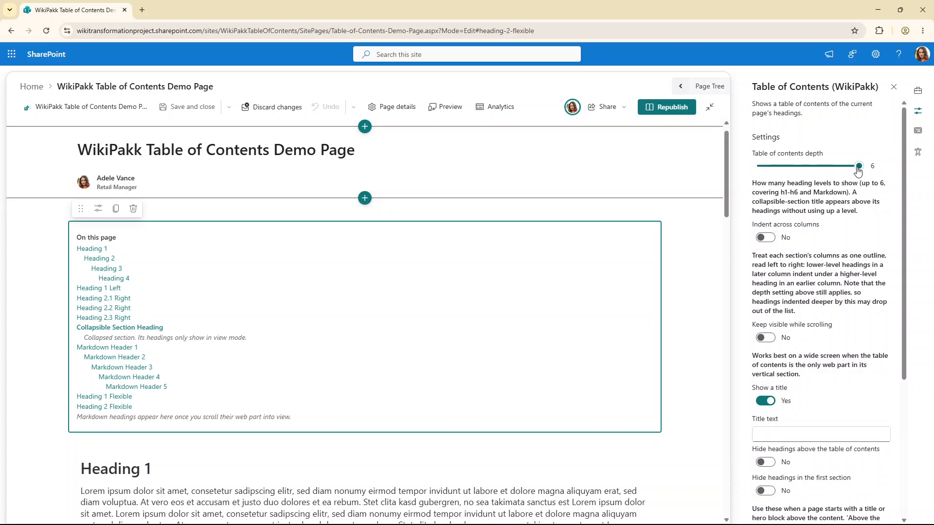
mouse_move(859, 169)
left_mouse_down()
mouse_move(762, 174)
mouse_move(860, 171)
left_mouse_up()
left_click(769, 241)
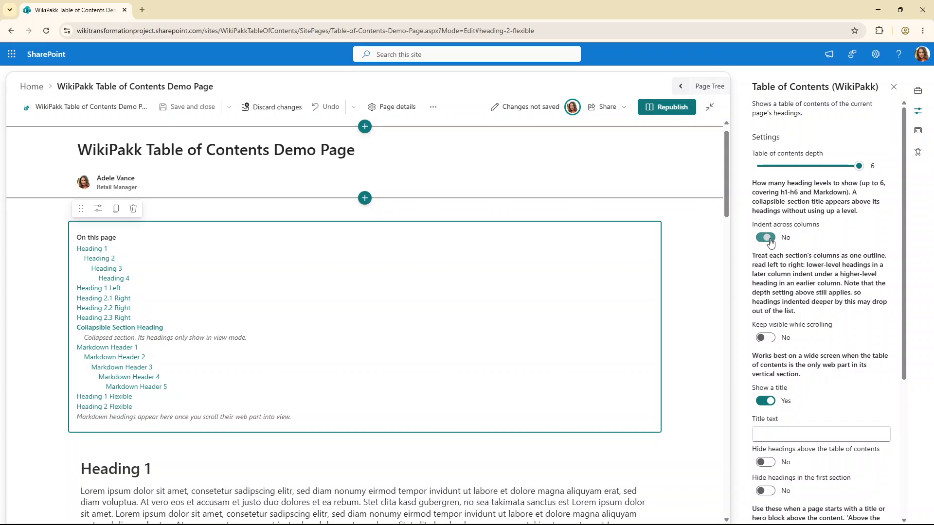
left_click(769, 241)
left_click(769, 241)
left_click(769, 242)
left_click(769, 242)
left_click(769, 242)
left_click(769, 241)
left_click(769, 242)
left_click(769, 241)
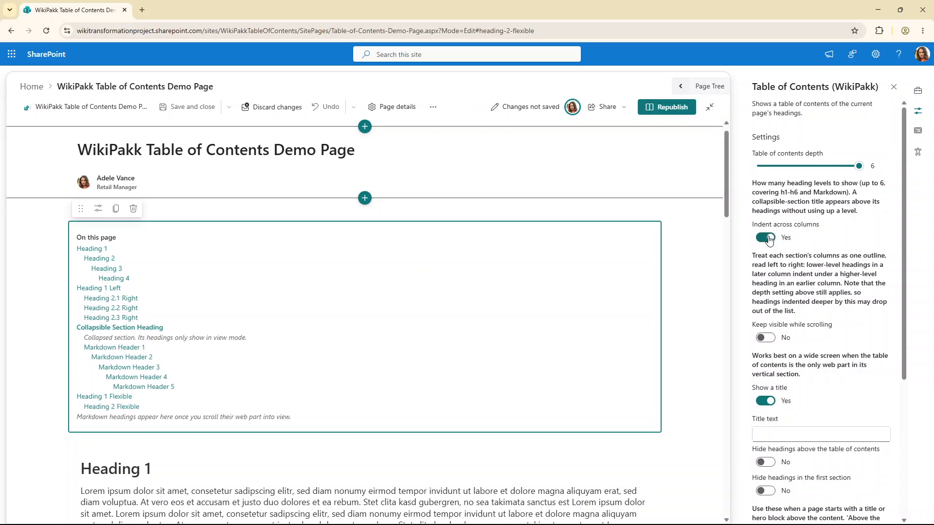
left_click(769, 241)
left_click(769, 240)
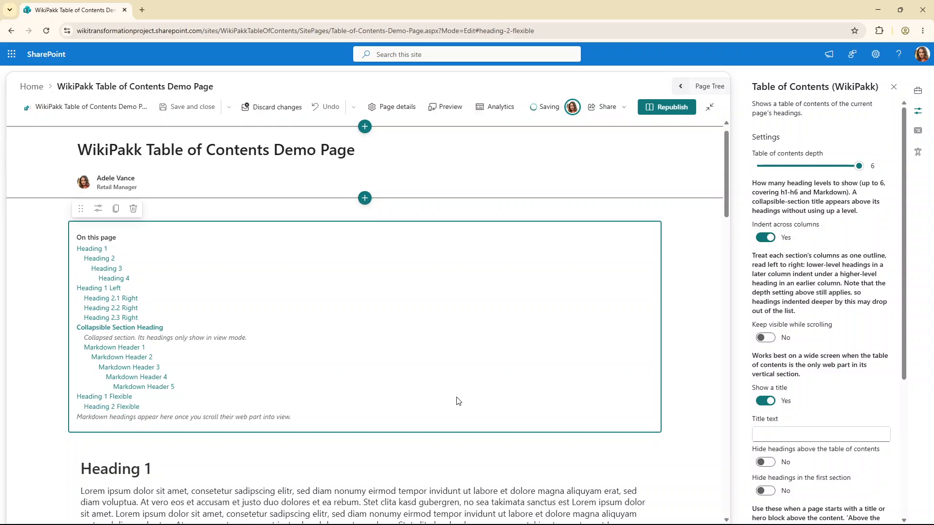
Inspect the heading style of Heading 1 Left and the right column's text web part
scroll(445, 400, "down", 5)
scroll(446, 400, "down", 10)
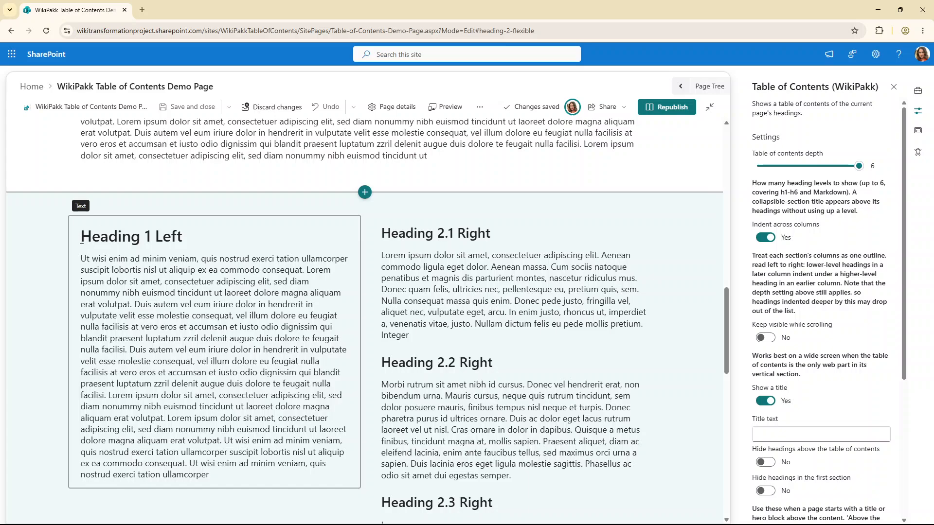
left_click_drag(84, 239, 150, 239)
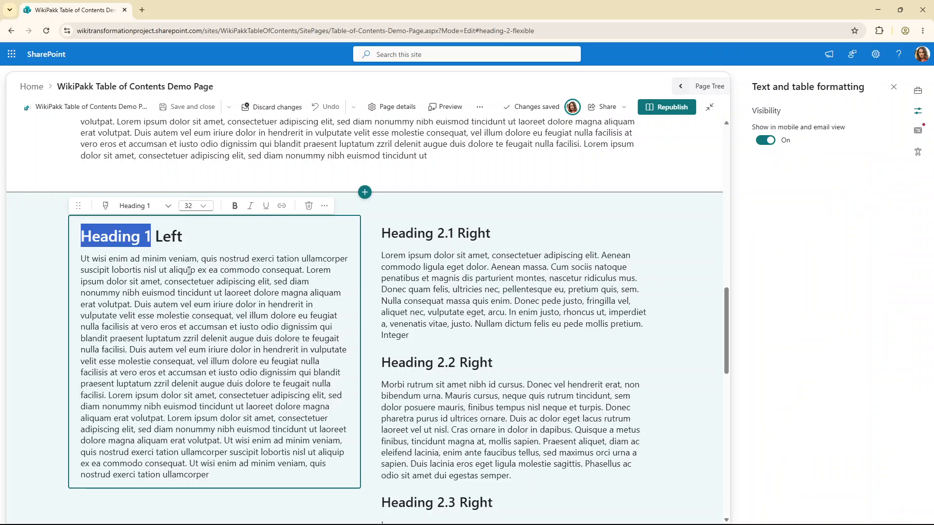
left_click(411, 267)
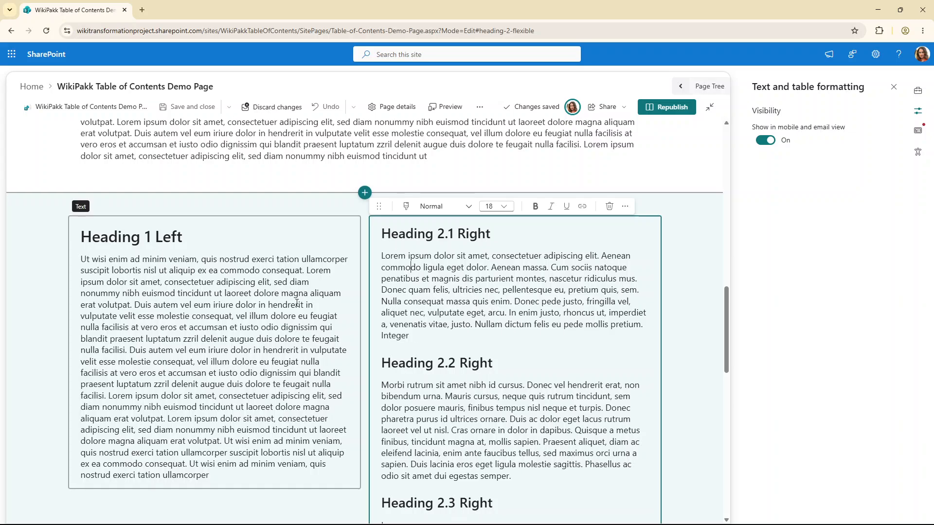
Open the Table of Contents web part's properties and toggle Show a title off and back on
scroll(297, 303, "up", 15)
left_click(228, 313)
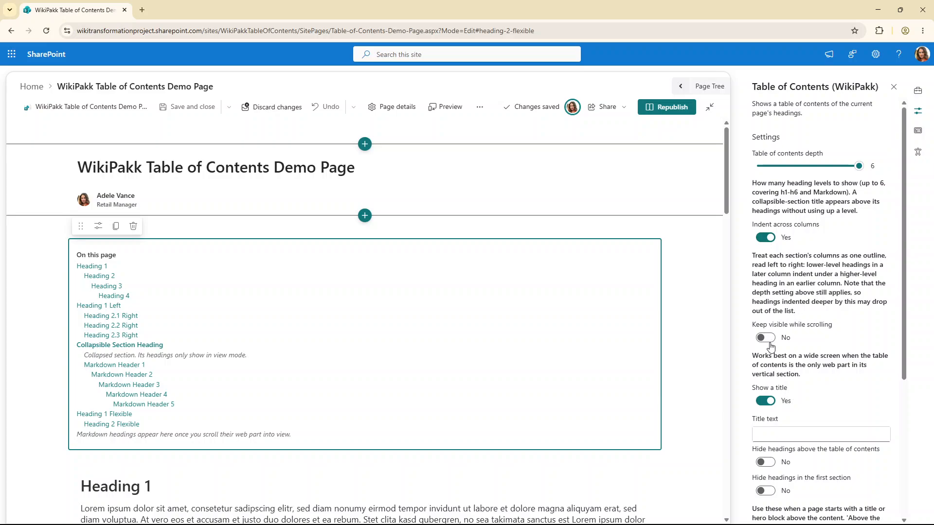
scroll(785, 331, "down", 2)
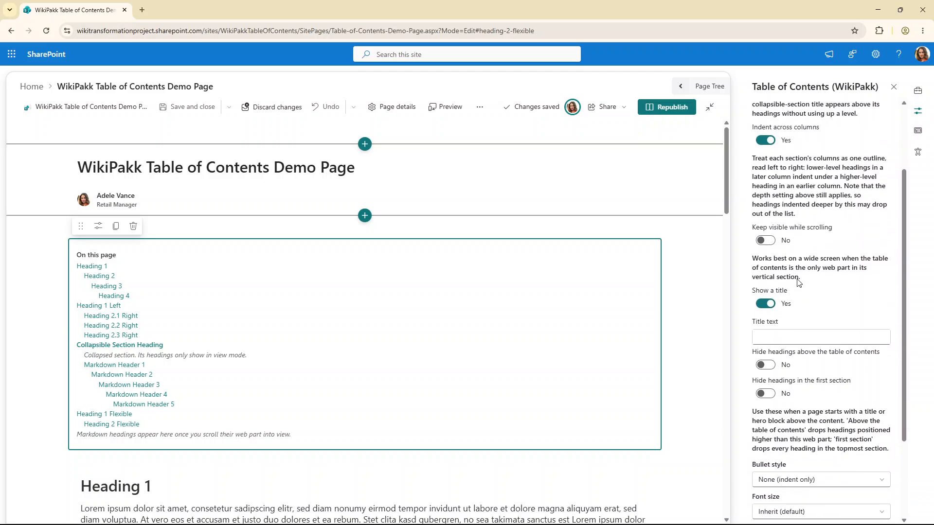
left_click(766, 304)
left_click(766, 304)
left_click(766, 305)
left_click(766, 305)
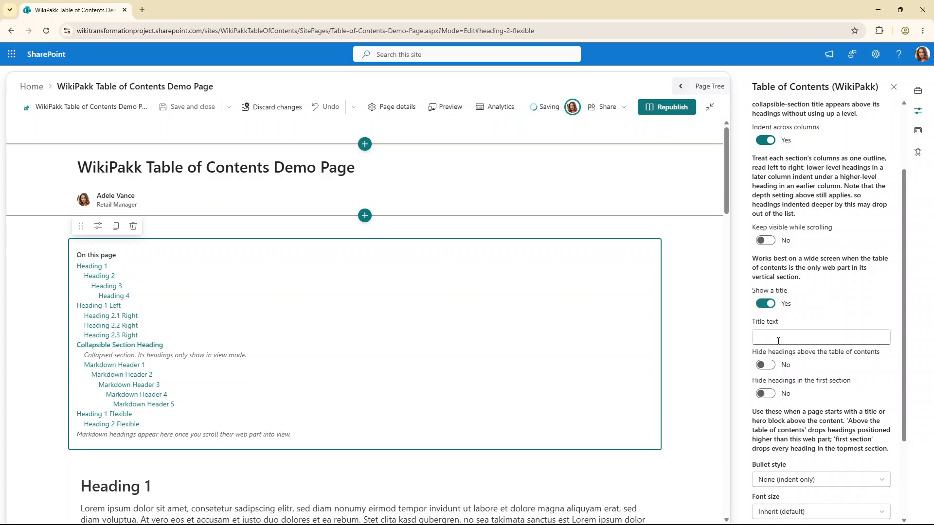
Set the table of contents title text to WikiPakk Table of Content
left_click(781, 340)
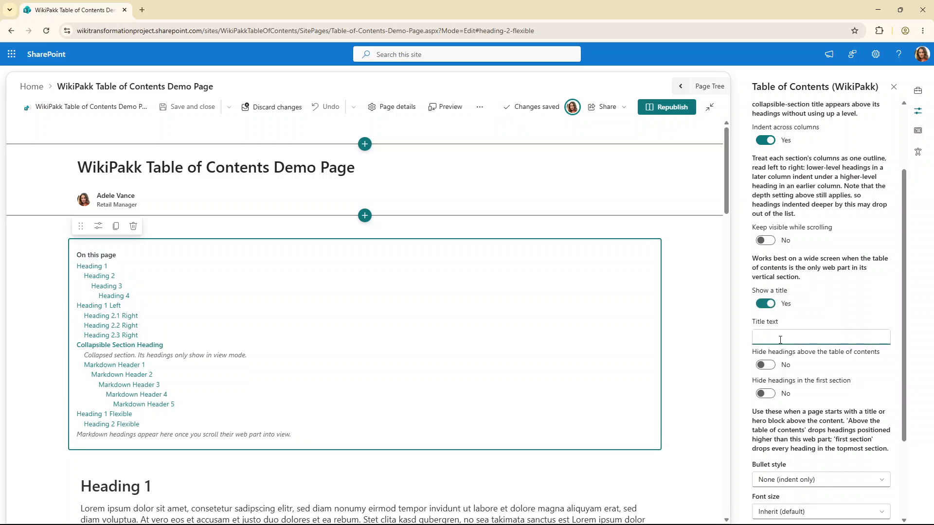
type("Wiki")
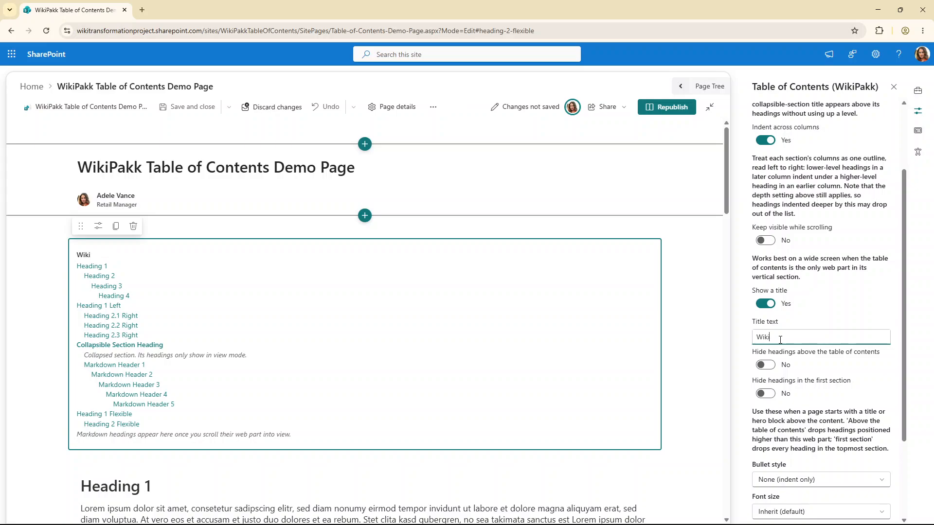
type("Pakk Table of Content")
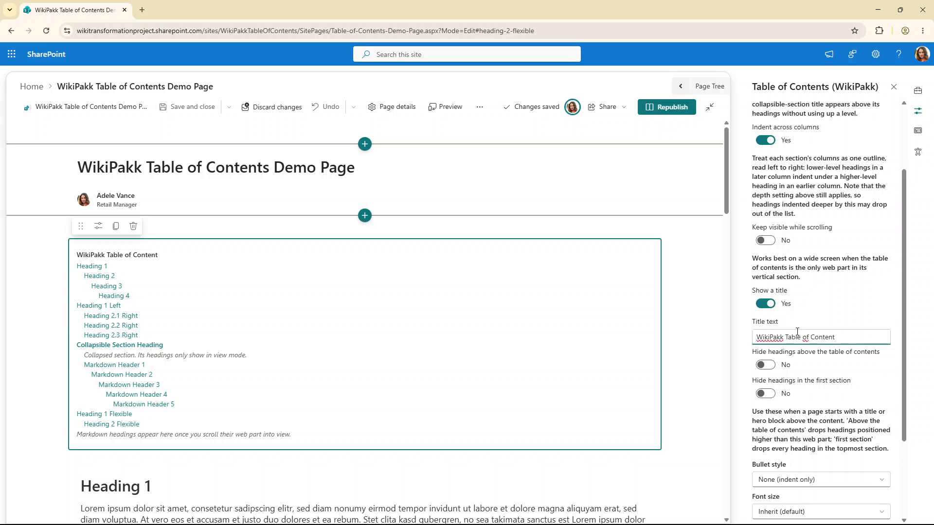
Add a second Table of Contents web part in the section below the Heading 4 text
scroll(791, 367, "down", 1)
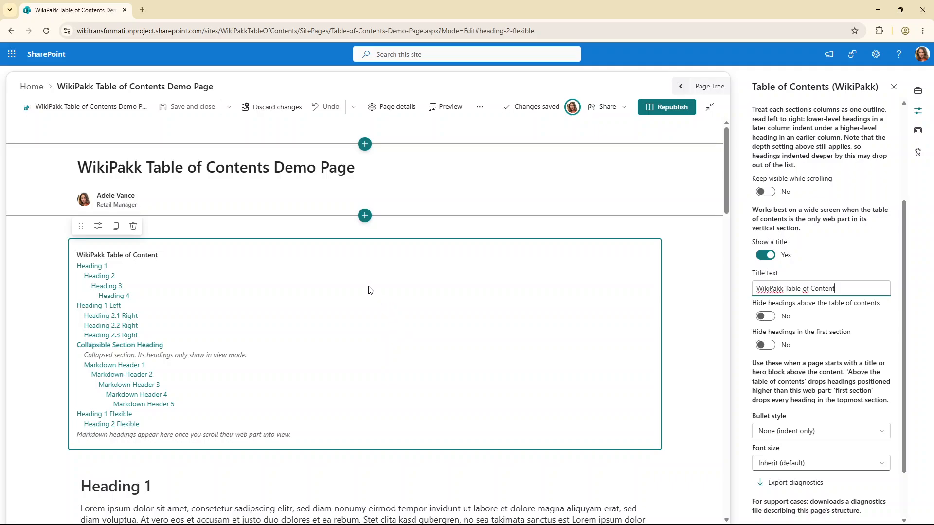
scroll(328, 273, "down", 13)
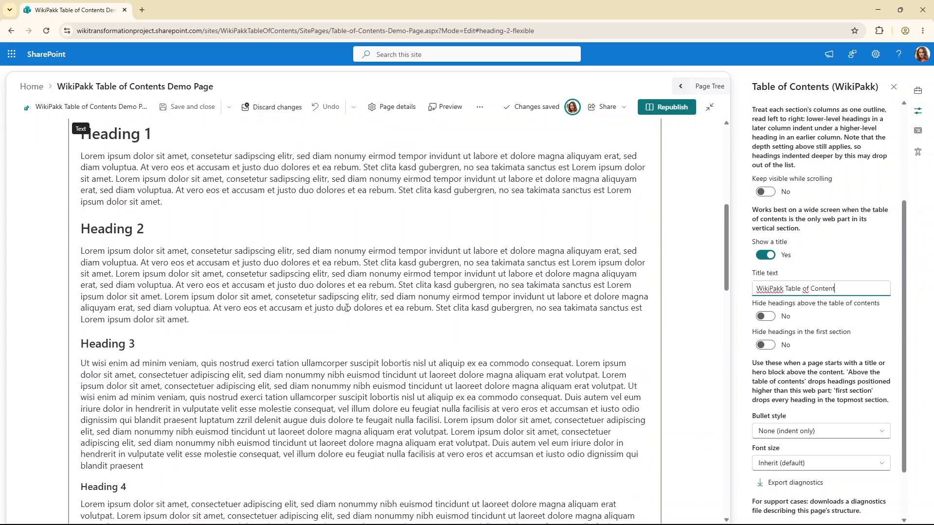
scroll(339, 281, "up", 1)
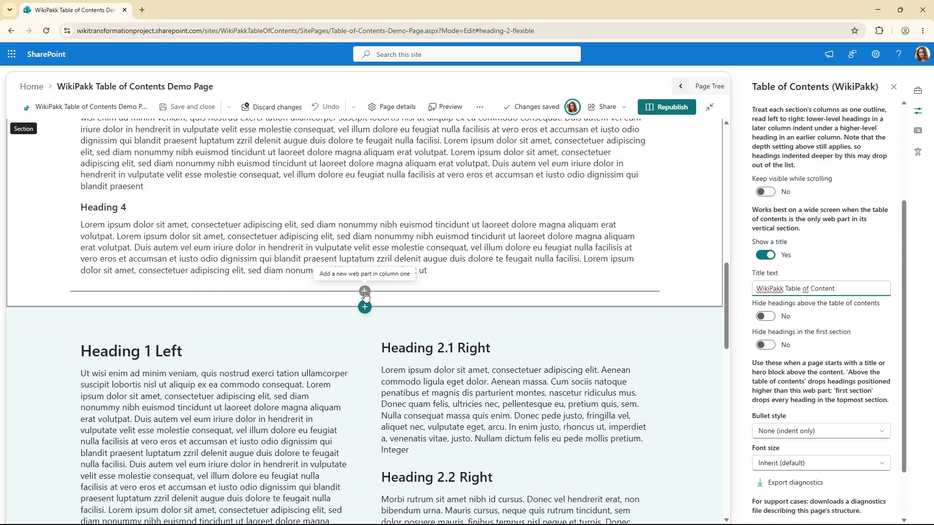
left_click(363, 295)
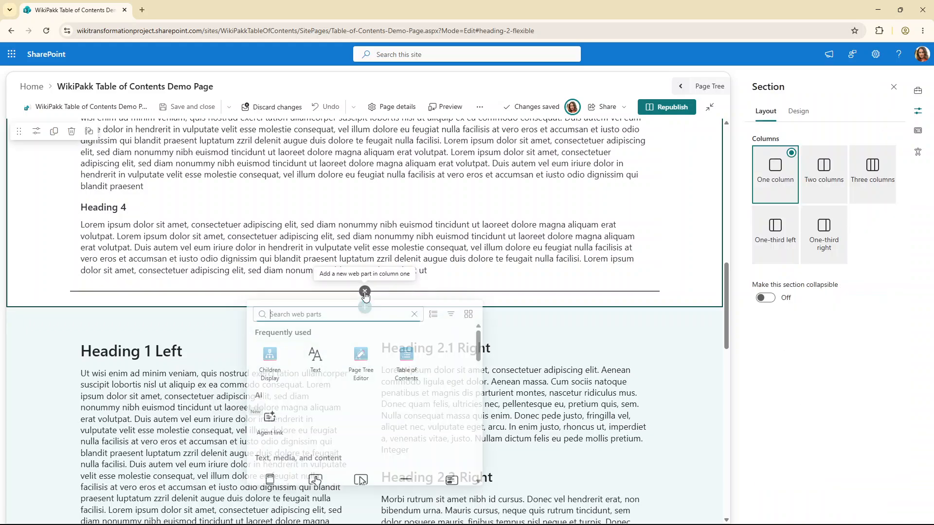
left_click(407, 363)
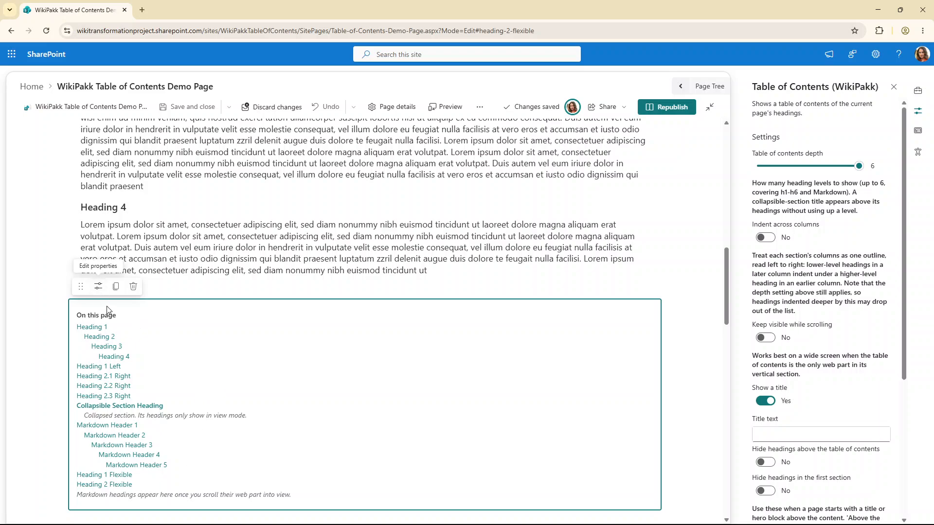
Toggle Hide headings above the table of contents and Hide headings in the first section on and off
scroll(815, 278, "down", 4)
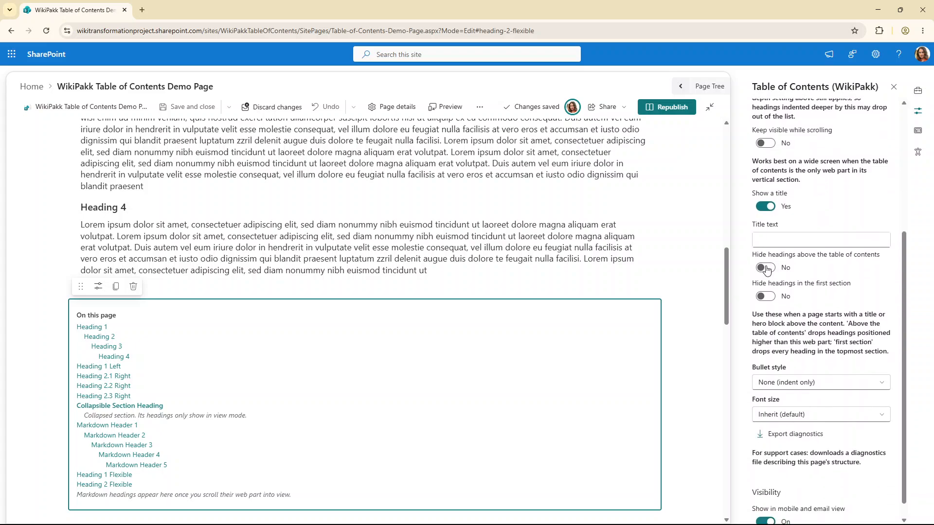
left_click(766, 268)
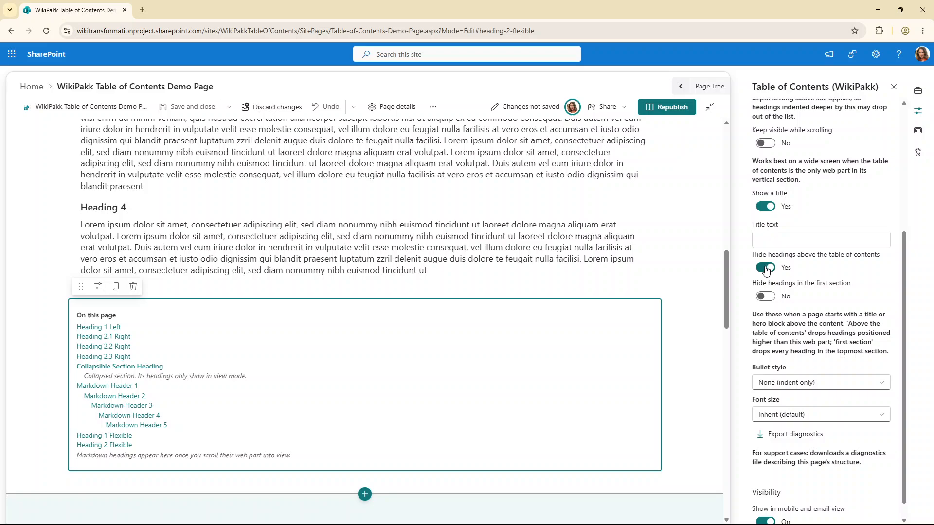
left_click(765, 268)
left_click(766, 269)
left_click(766, 269)
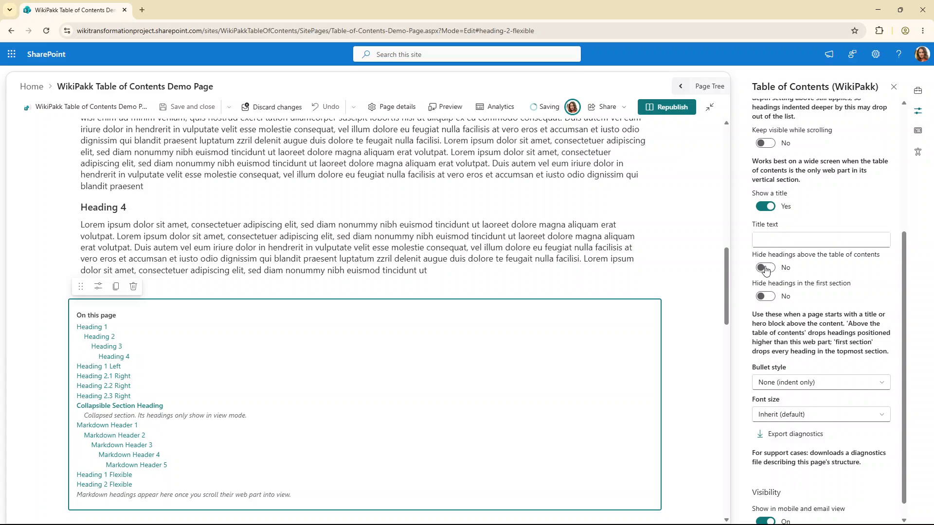
left_click(767, 269)
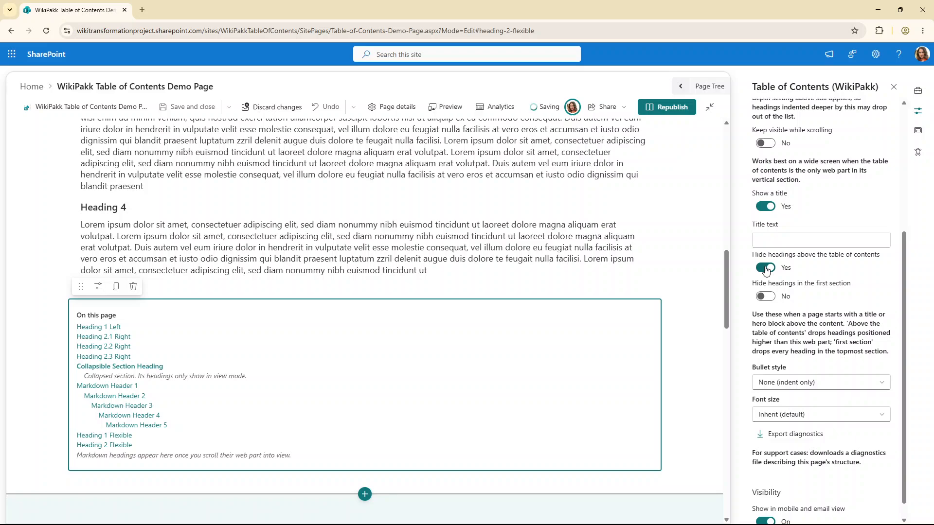
left_click(766, 269)
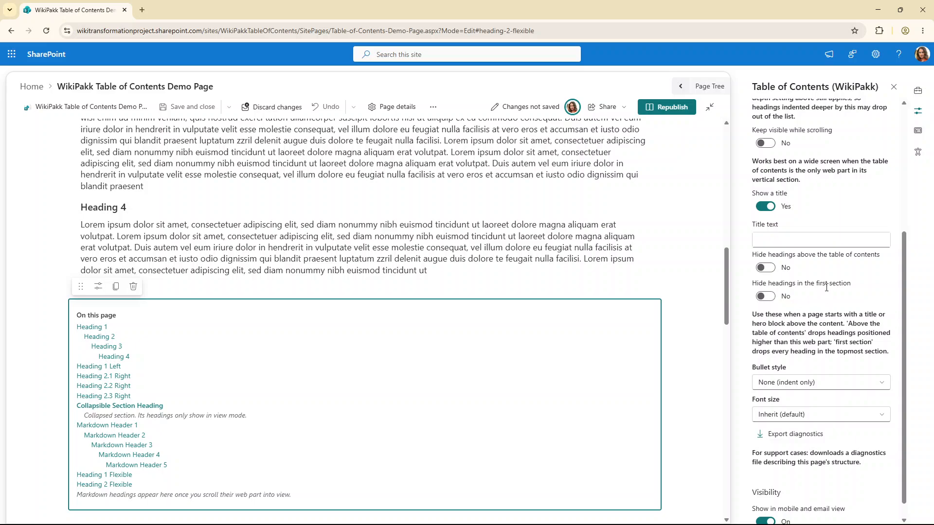
left_click(767, 298)
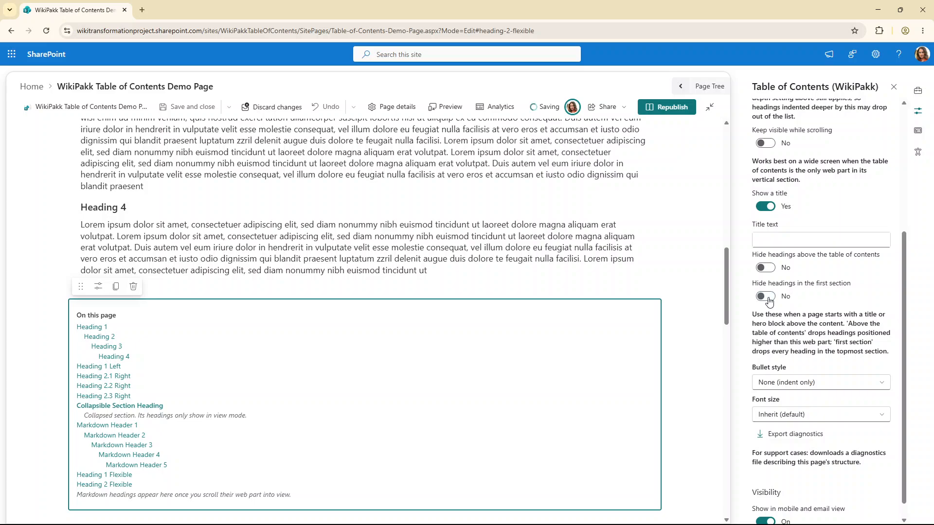
left_click(767, 300)
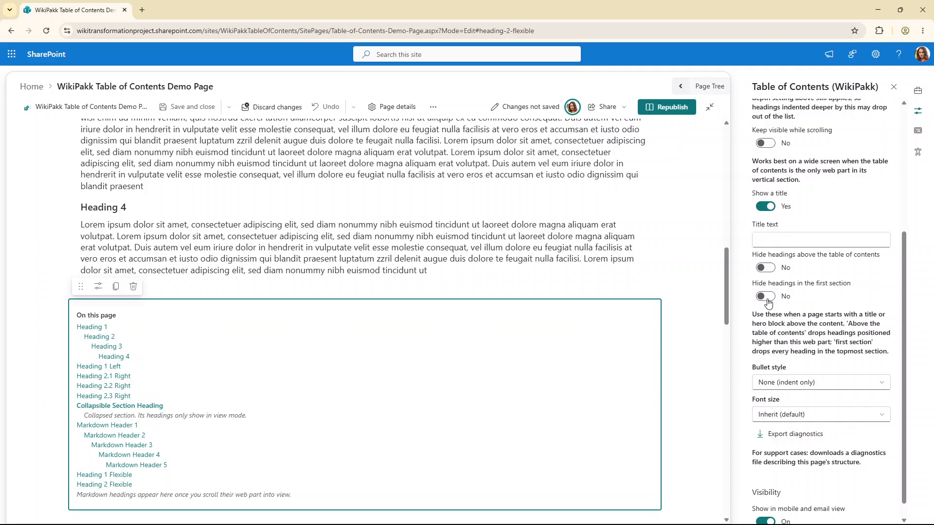
Examine the page title area's settings and return to the second Table of Contents web part
scroll(406, 300, "up", 15)
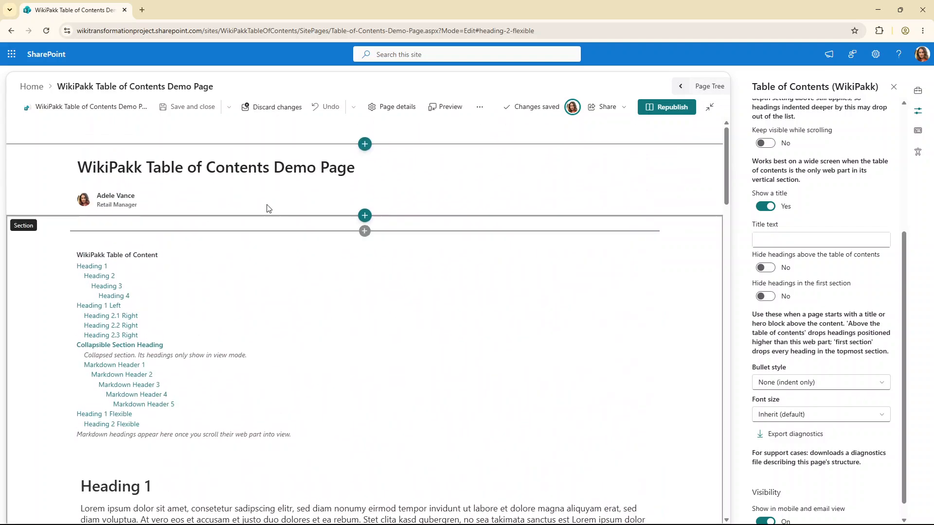
left_click(200, 178)
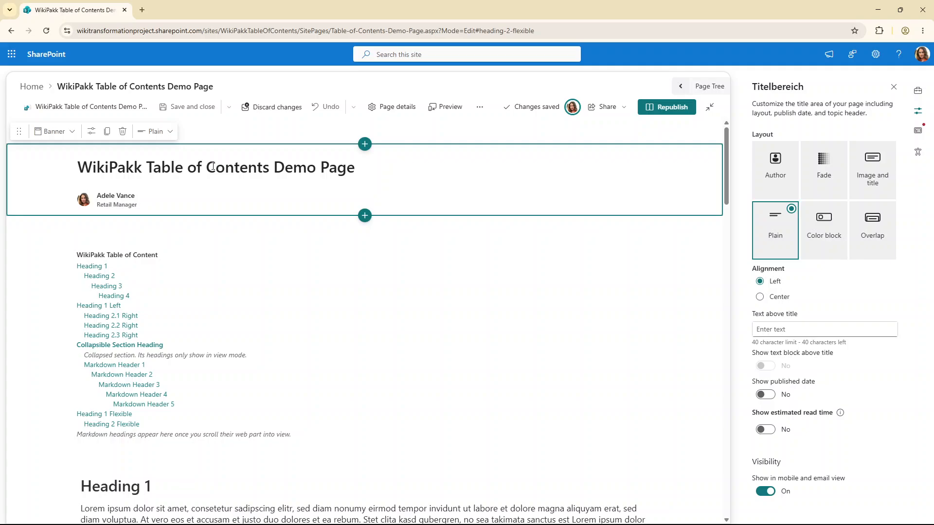
scroll(369, 333, "down", 10)
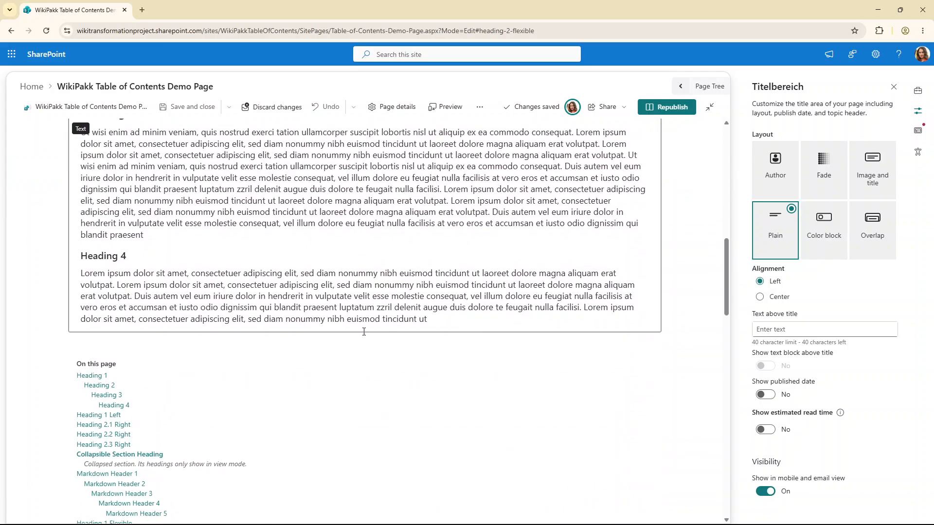
scroll(364, 332, "down", 5)
left_click(320, 245)
scroll(500, 259, "up", 2)
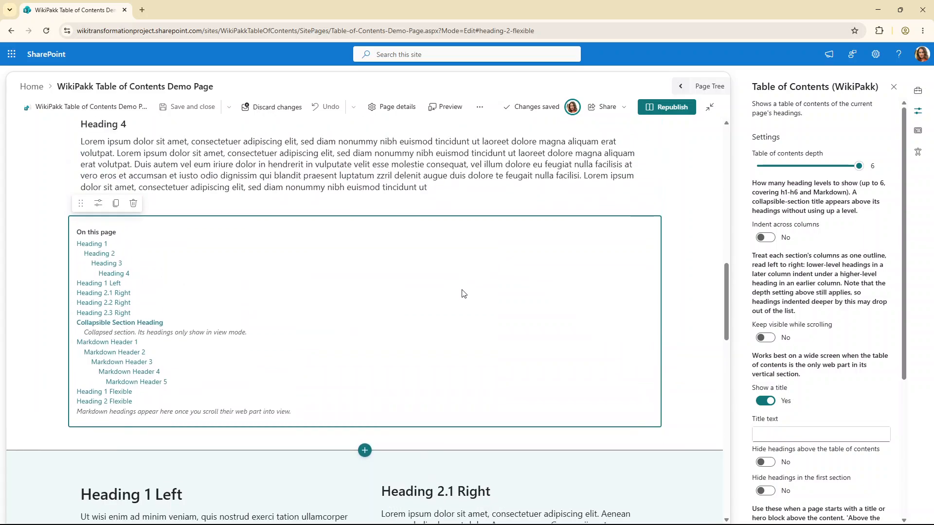
Delete the second Table of Contents web part
scroll(786, 295, "down", 4)
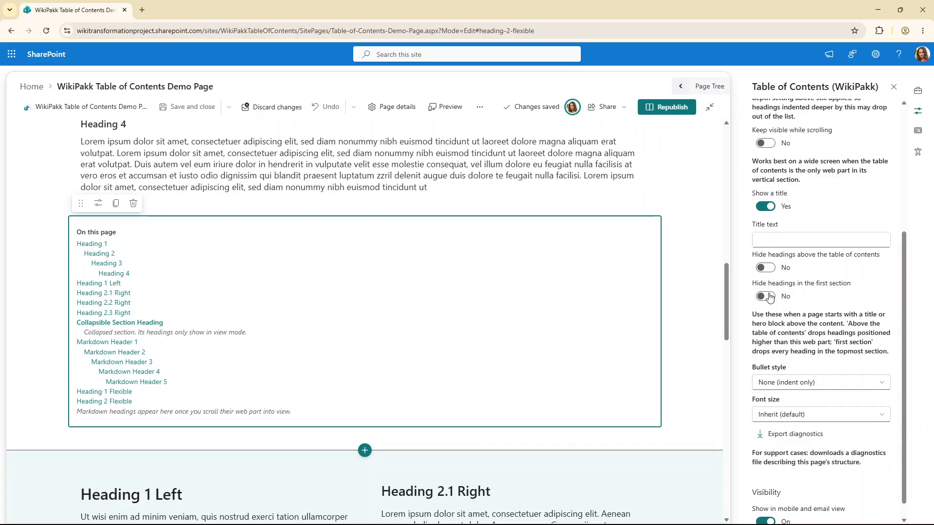
scroll(368, 316, "down", 1)
scroll(373, 301, "down", 1)
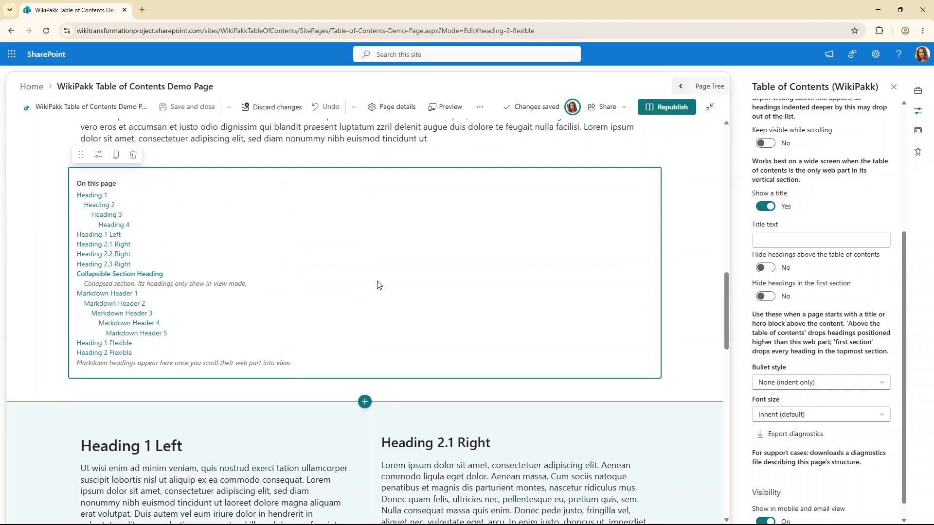
scroll(214, 304, "up", 5)
scroll(206, 294, "down", 2)
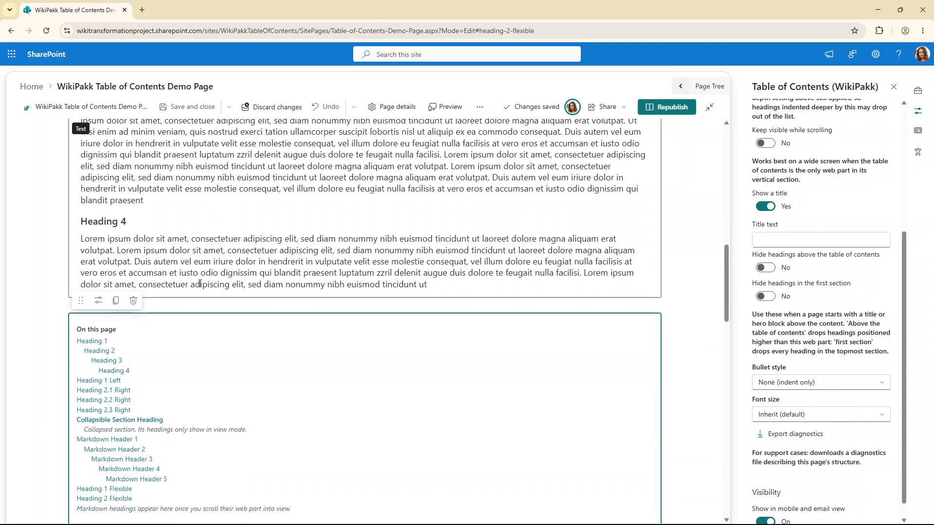
left_click(123, 302)
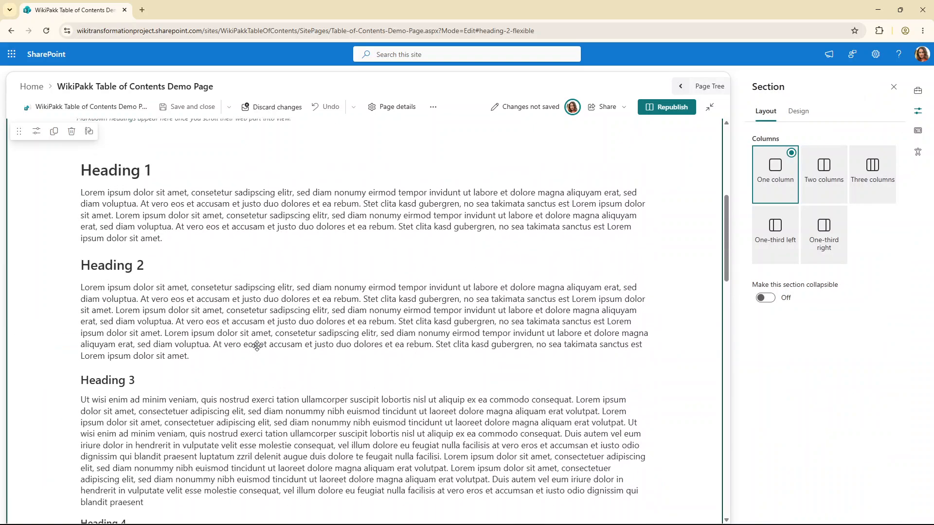
Open the titled Table of Contents' properties and try the bullet styles Bullet, Circle, Square and Mixed (per level)
left_click(218, 254)
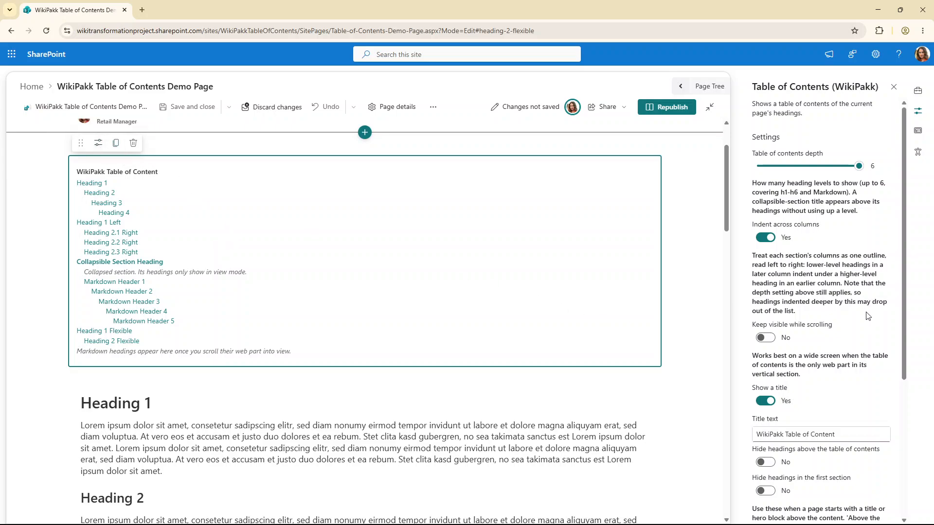
scroll(868, 316, "down", 5)
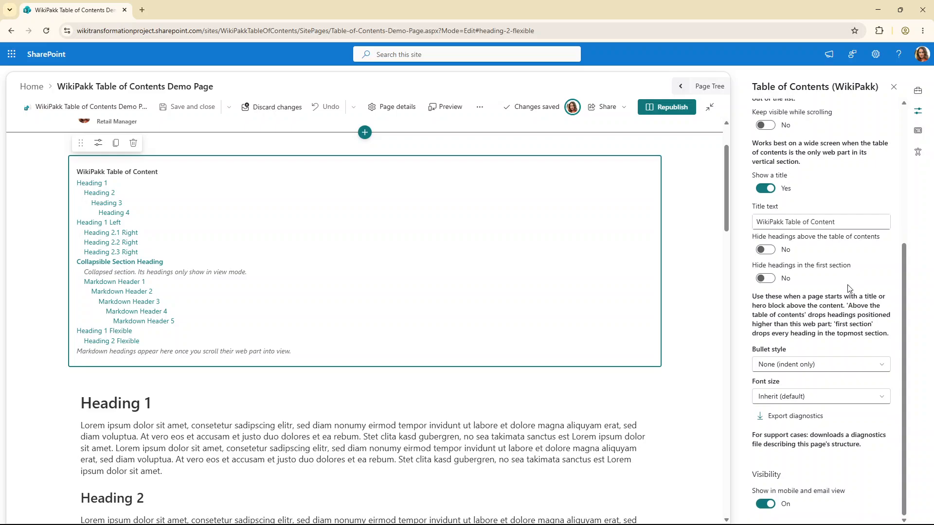
left_click(807, 366)
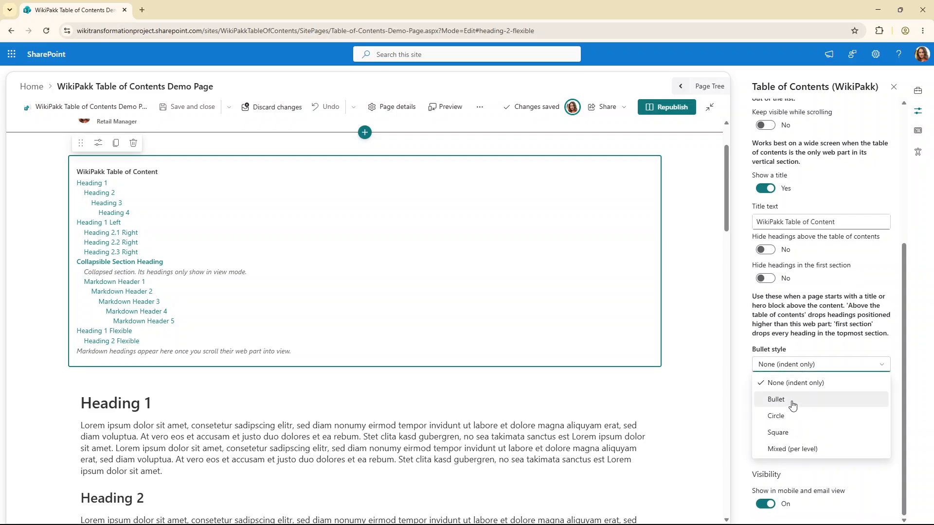
left_click(792, 404)
left_click(791, 369)
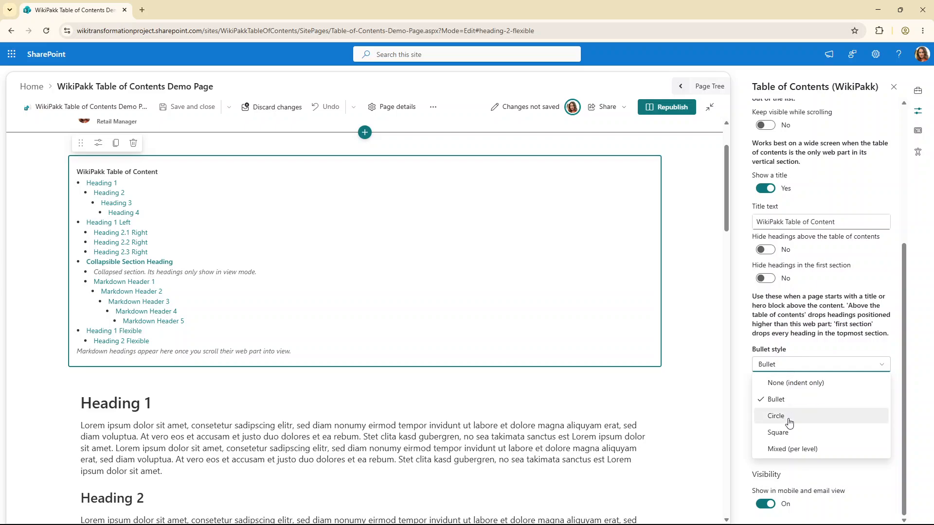
left_click(791, 422)
left_click(790, 368)
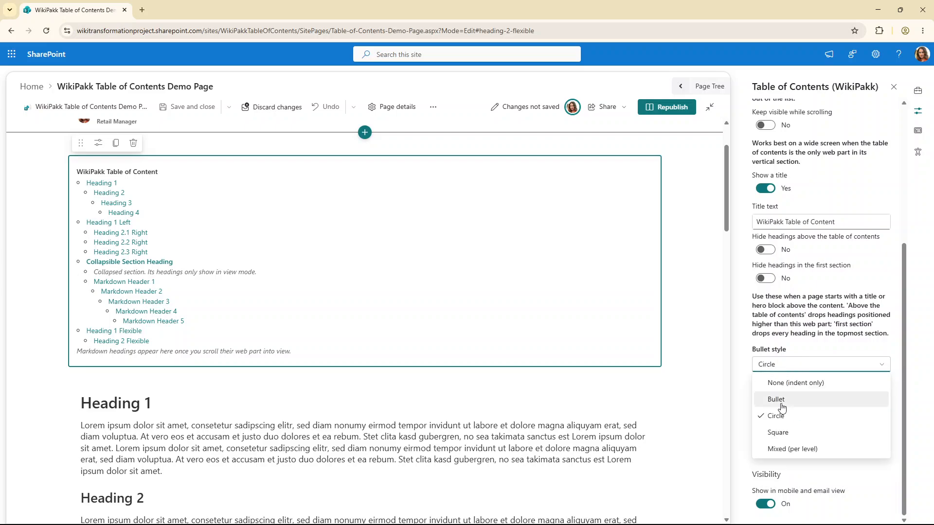
left_click(788, 433)
left_click(789, 370)
left_click(789, 447)
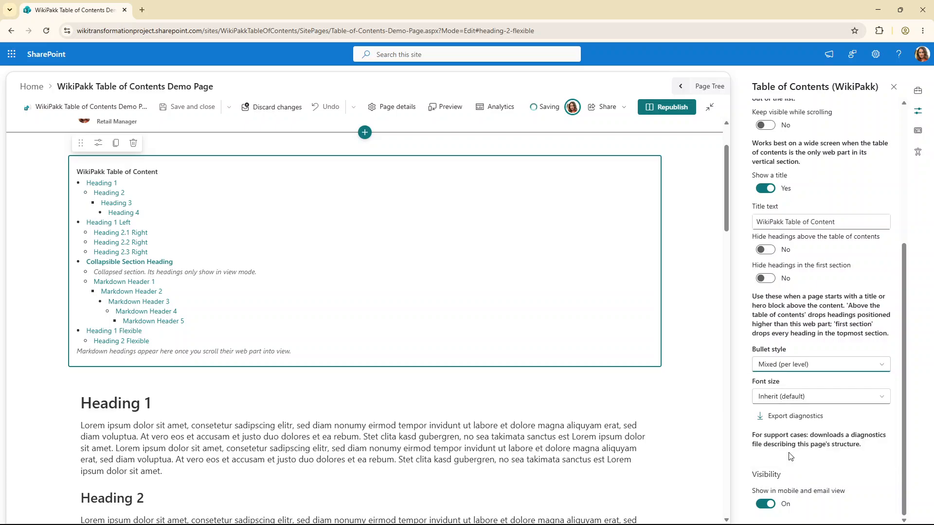
Set the Table of Contents bullet style to None (indent only)
left_click(801, 369)
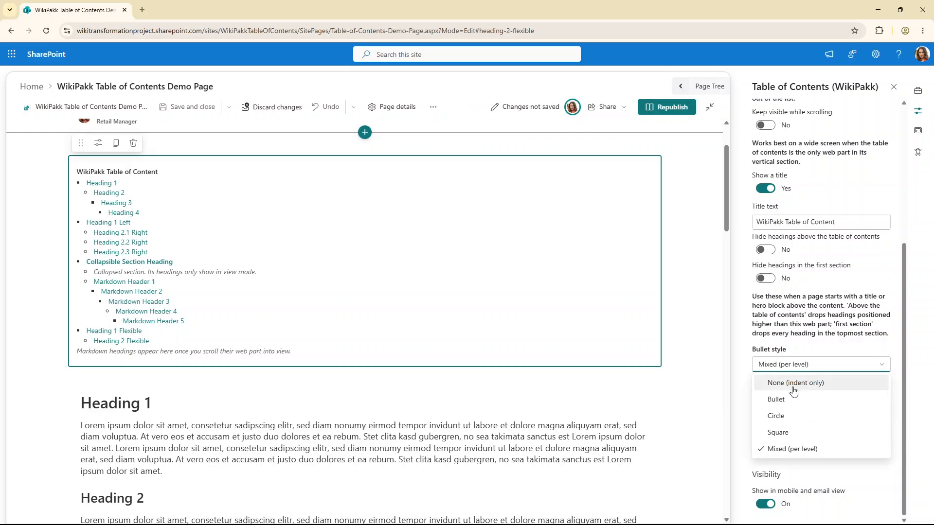
left_click(792, 384)
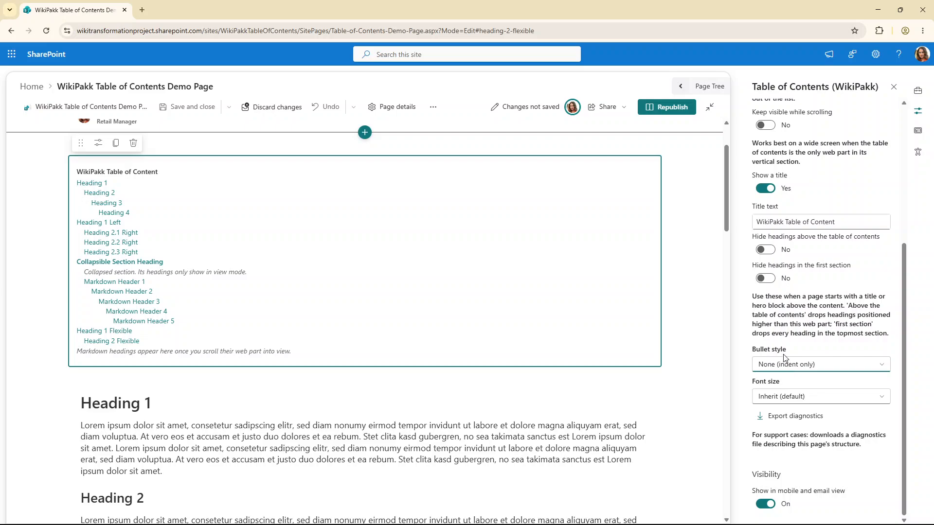
Try the font sizes Small (12px), Large (16px) and Extra large (18px), then reset it to Inherit (default)
left_click(787, 404)
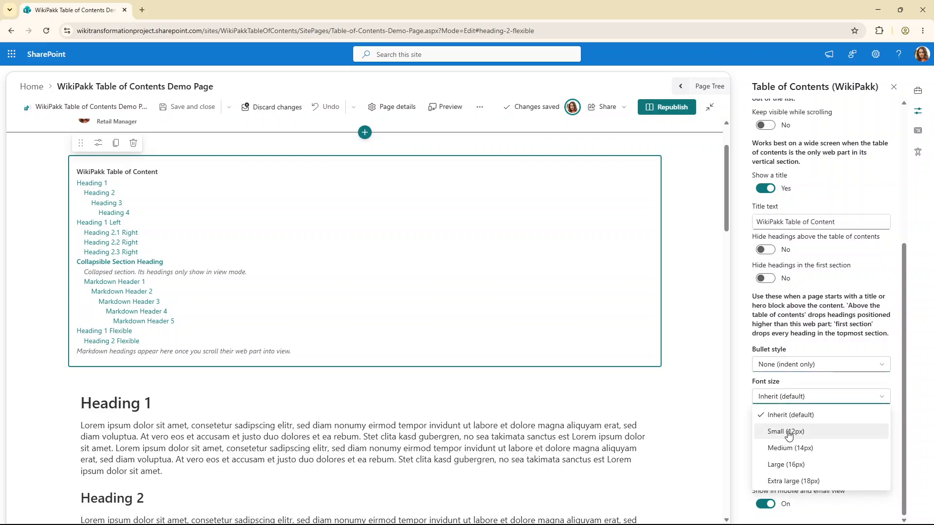
left_click(791, 432)
left_click(789, 398)
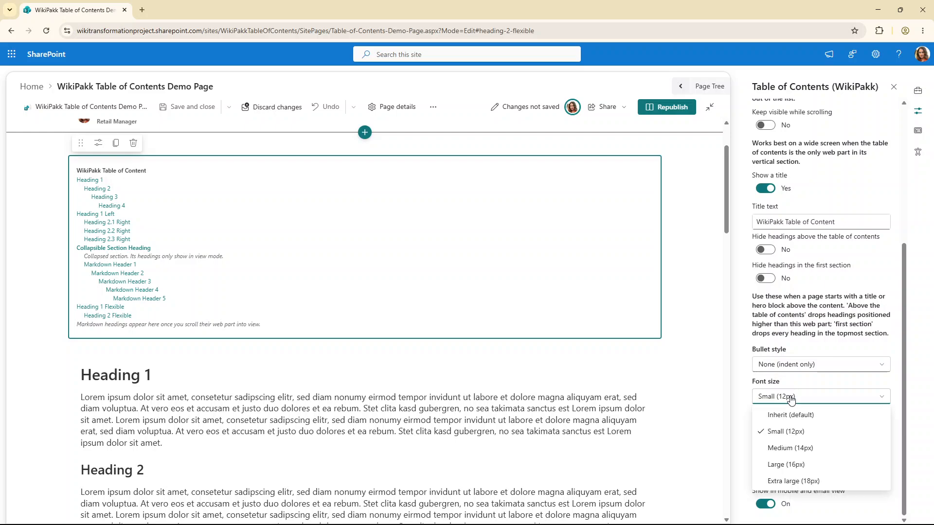
left_click(789, 464)
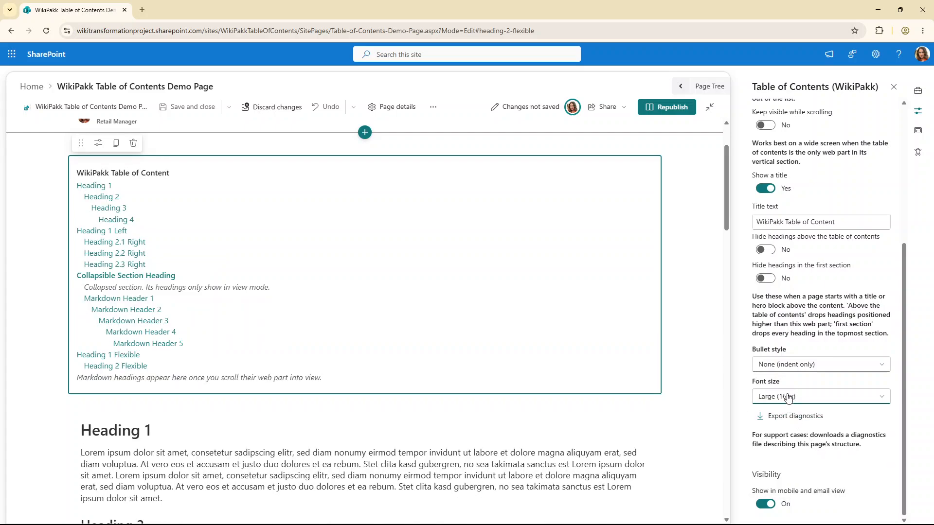
left_click(788, 398)
left_click(806, 482)
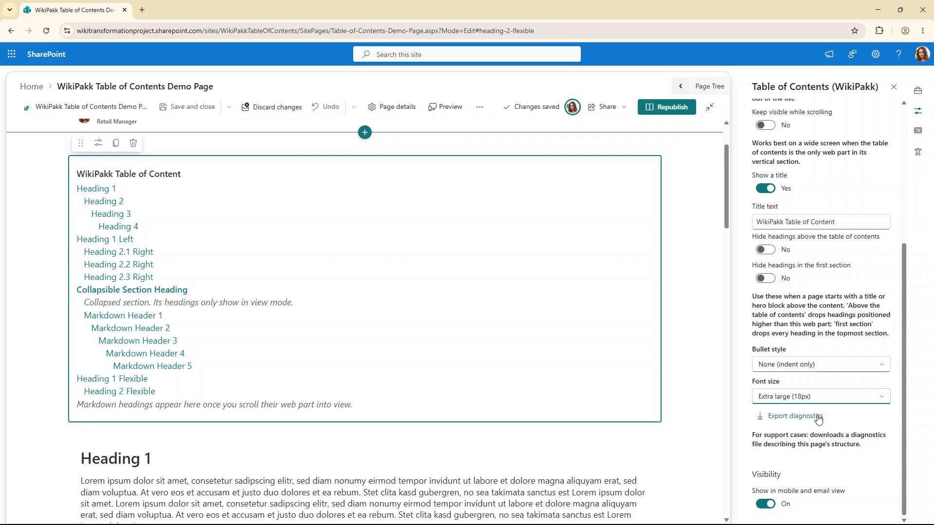
left_click(803, 398)
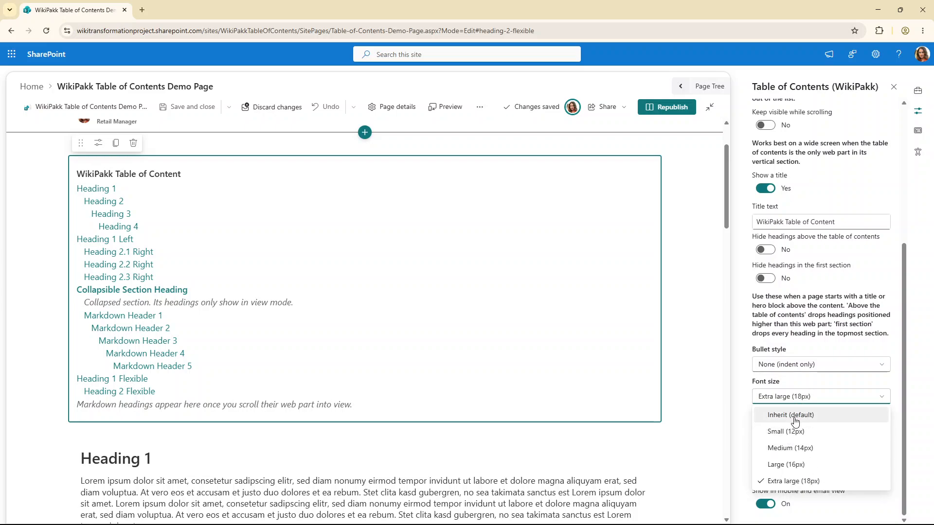
left_click(795, 417)
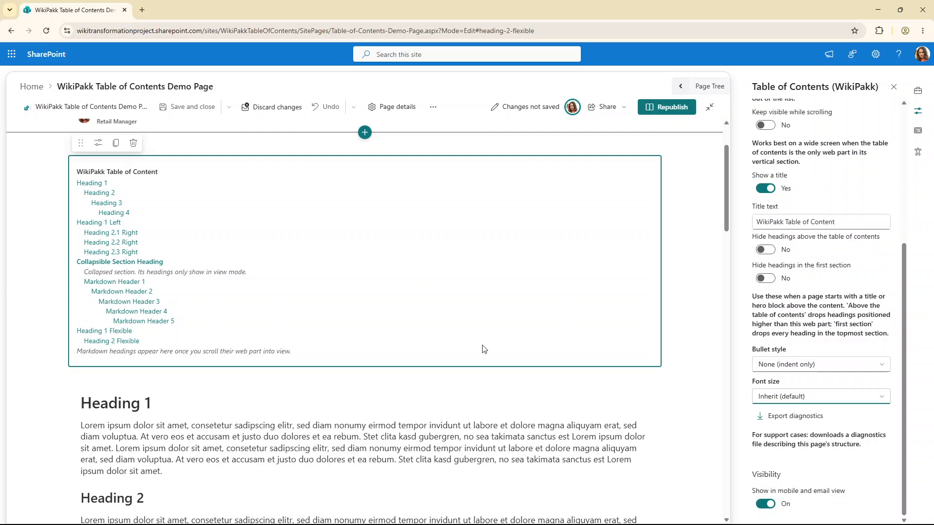
Turn on Keep visible while scrolling for the Table of Contents web part
scroll(484, 350, "up", 2)
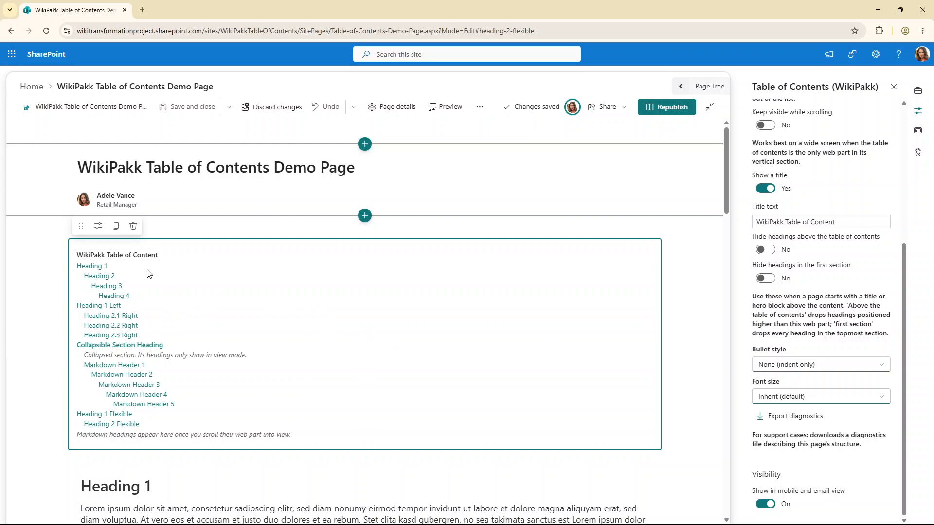
scroll(384, 284, "down", 9)
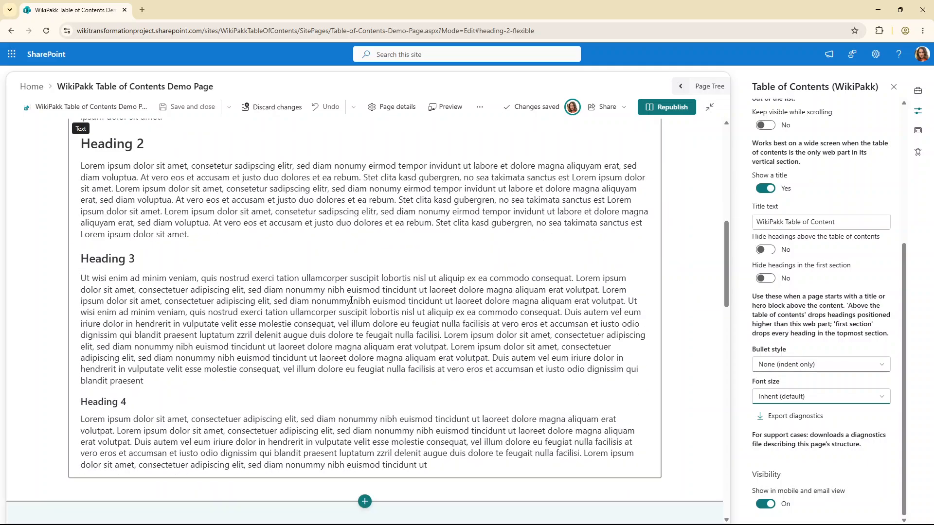
scroll(345, 295, "up", 9)
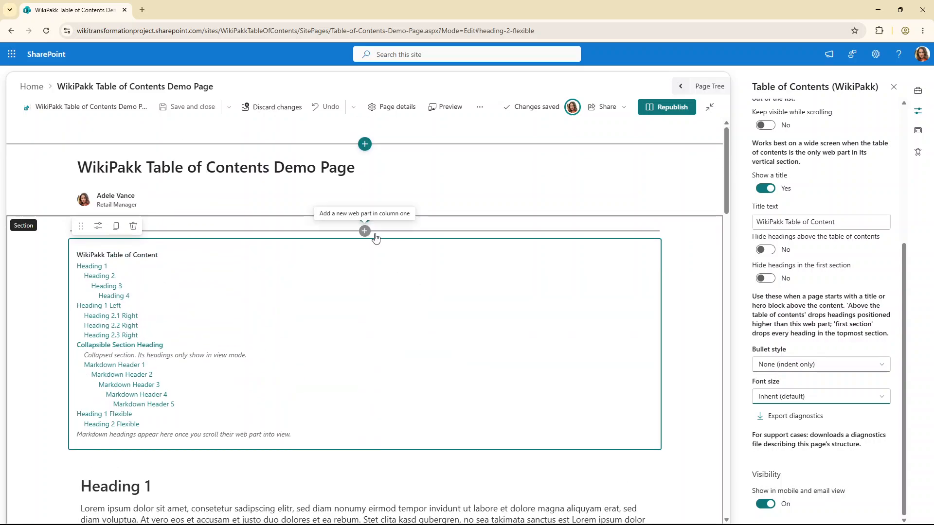
scroll(778, 292, "up", 3)
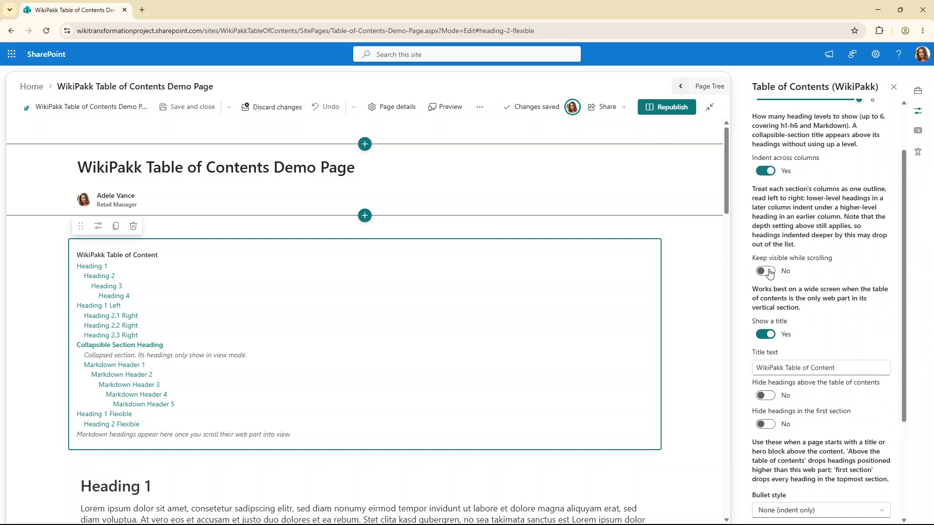
left_click(766, 272)
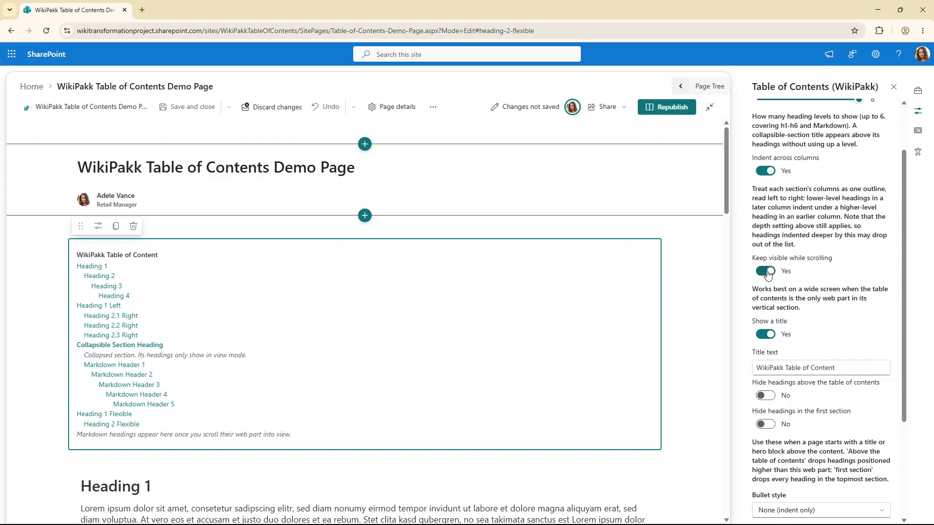
scroll(530, 350, "down", 6)
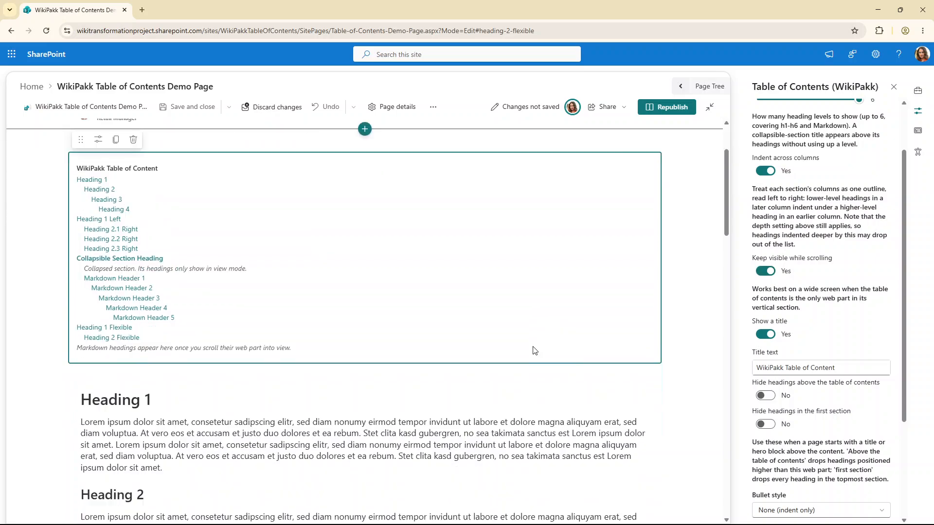
Republish the page and scroll through it to check how the table of contents behaves
left_click(670, 114)
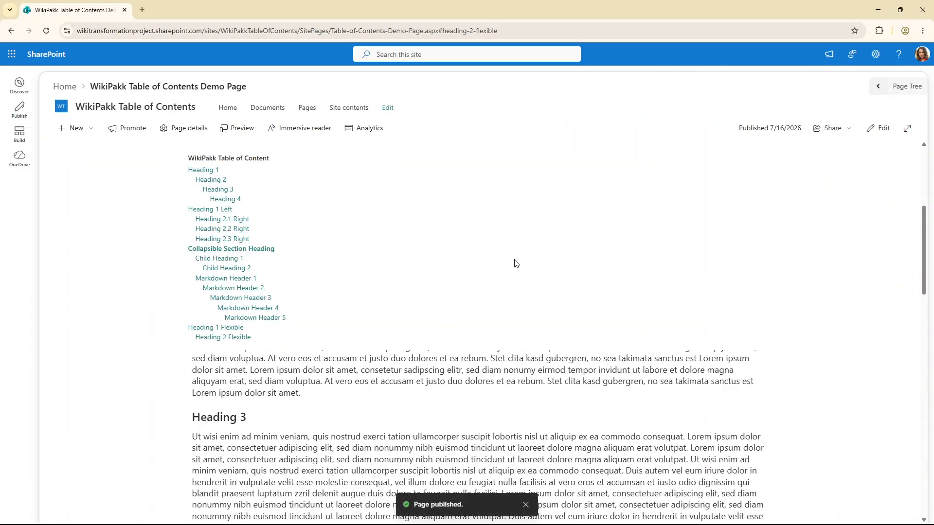
scroll(515, 263, "down", 4)
scroll(516, 263, "down", 10)
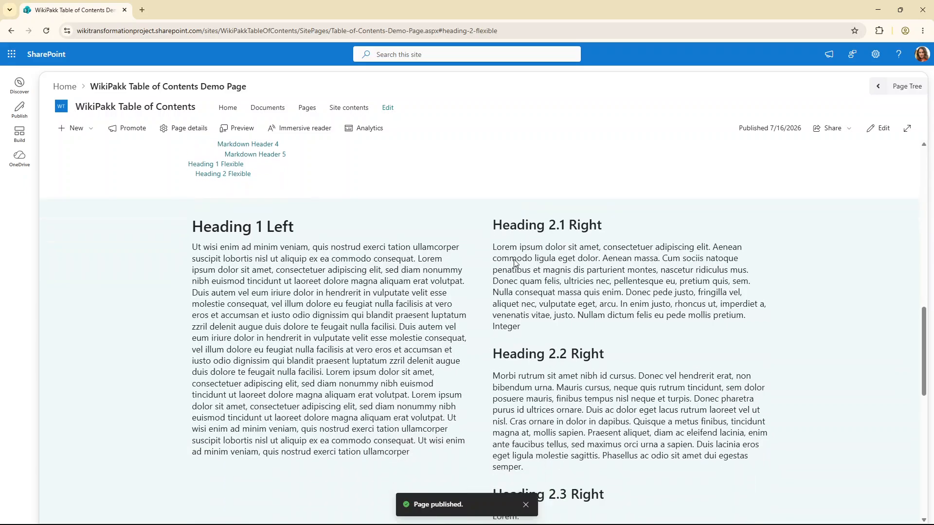
scroll(515, 262, "up", 15)
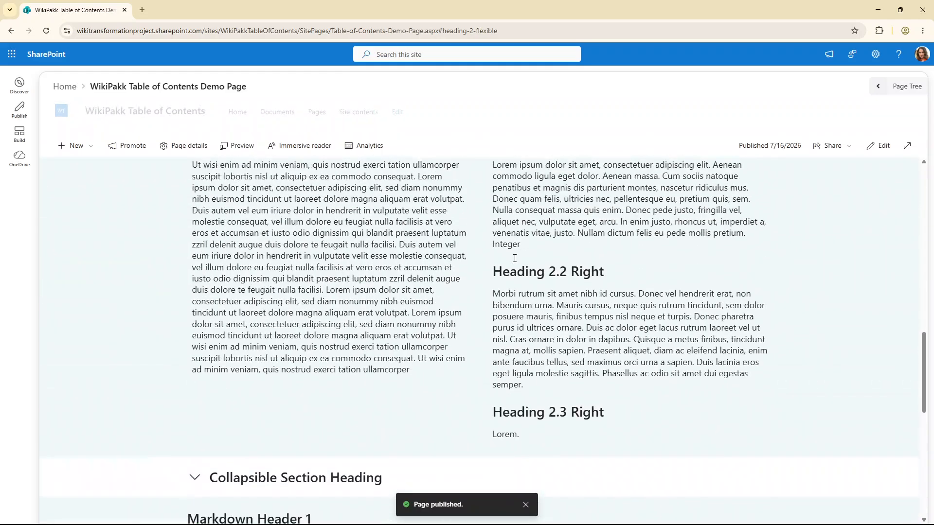
scroll(515, 263, "up", 2)
scroll(516, 262, "down", 8)
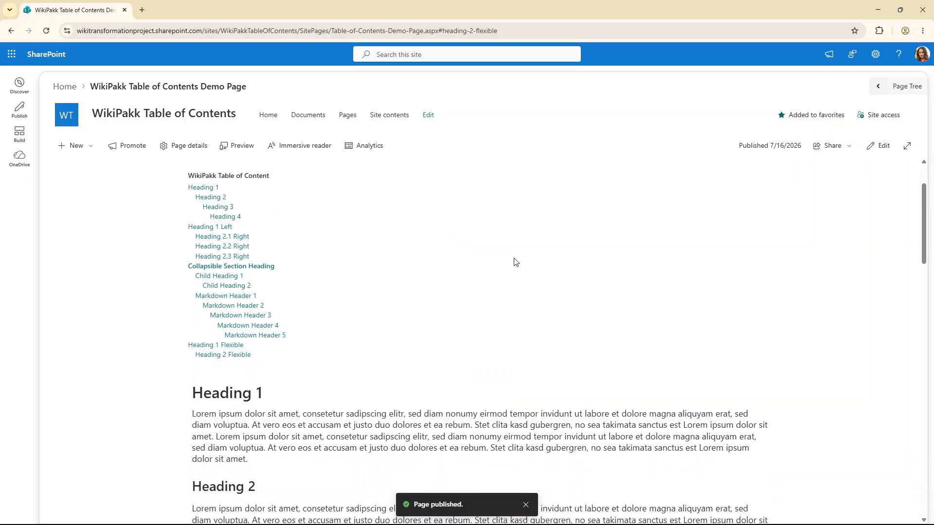
scroll(516, 263, "down", 8)
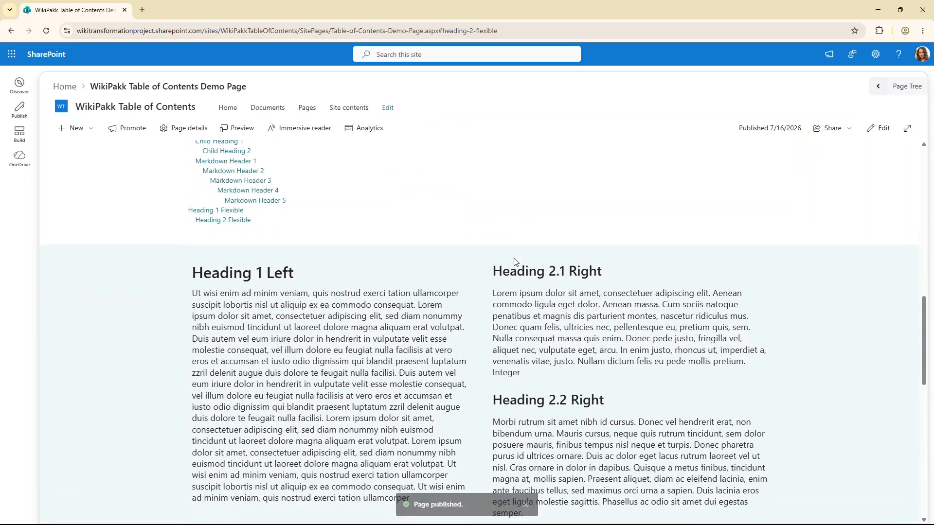
scroll(514, 258, "up", 12)
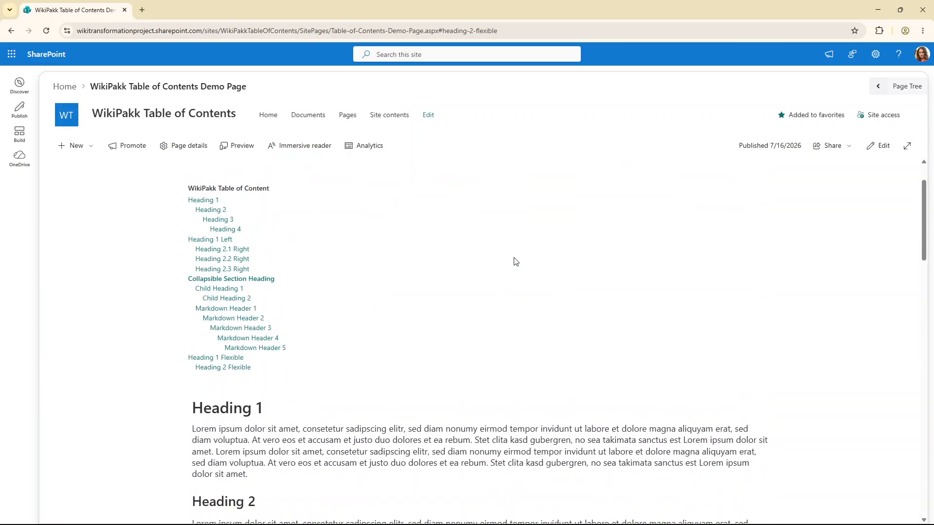
Edit the page, add a vertical section beside the content and place a Table of Contents web part in it
left_click(877, 147)
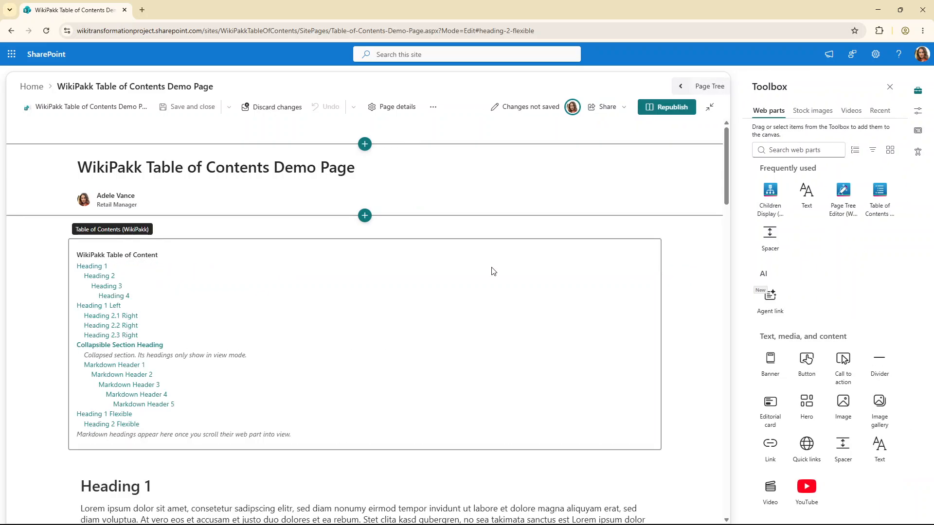
left_click(366, 216)
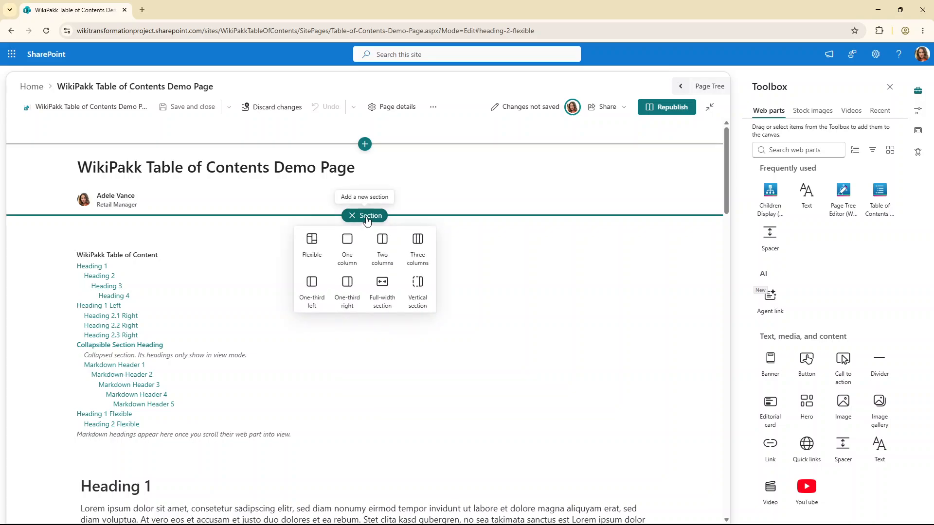
left_click(423, 291)
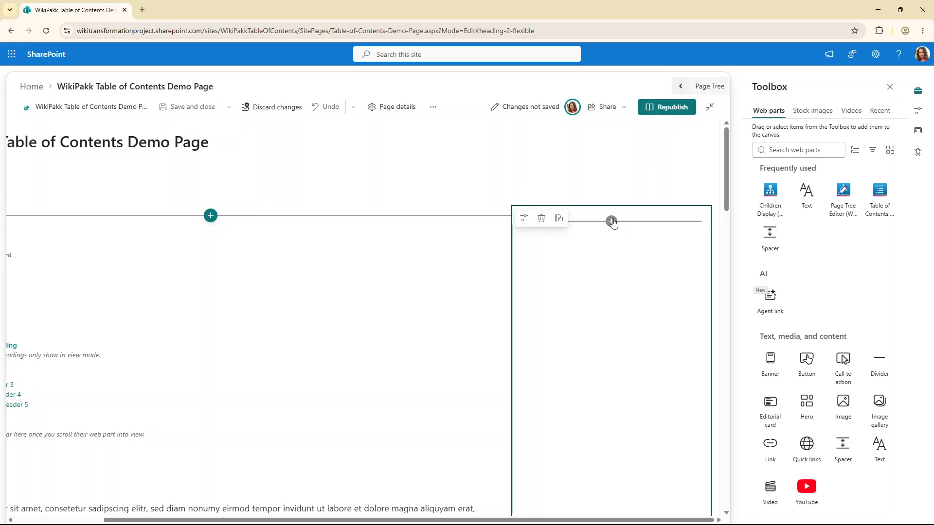
left_click(612, 222)
left_click(654, 292)
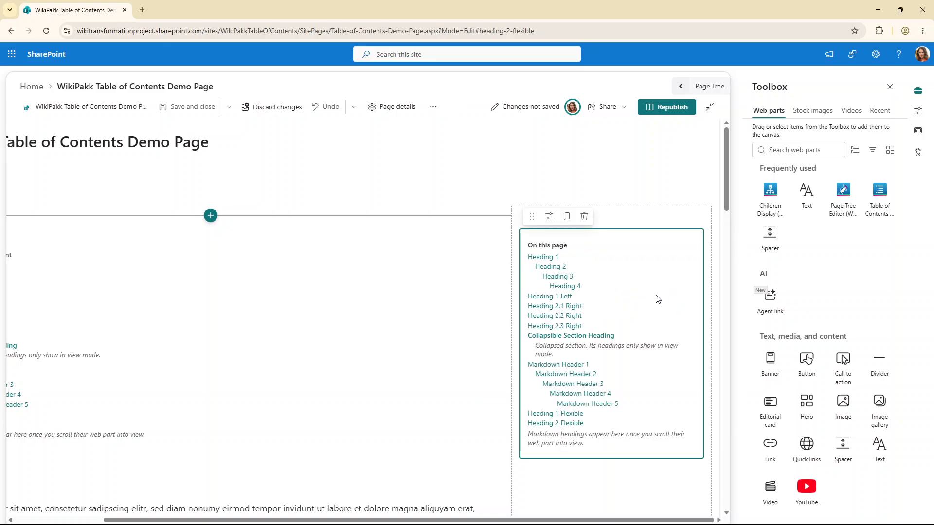
Turn on Keep visible while scrolling for the new Table of Contents and turn it off for the first one
left_click(550, 216)
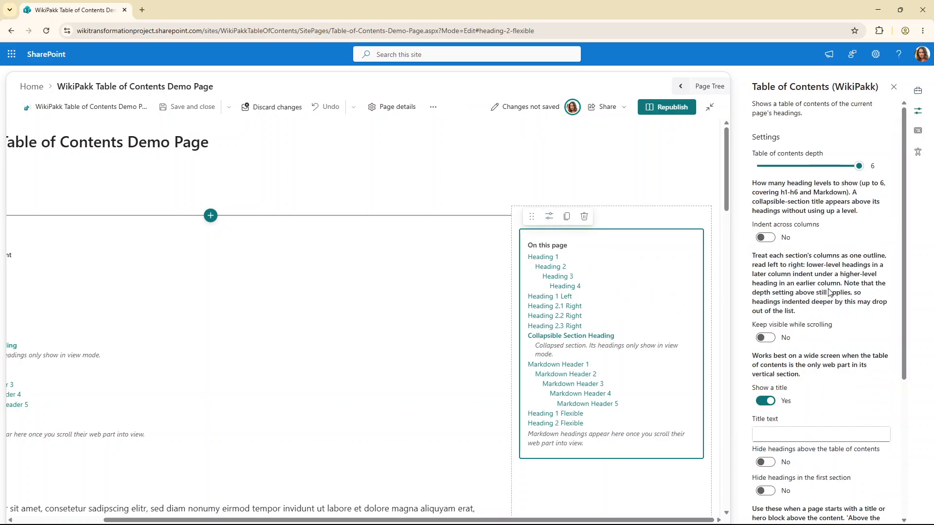
left_click(766, 338)
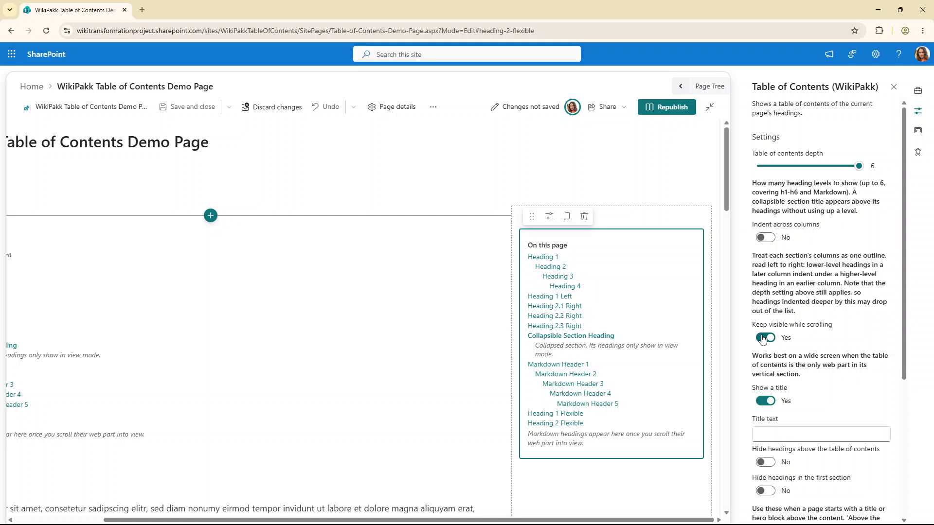
left_click(103, 312)
left_click(772, 339)
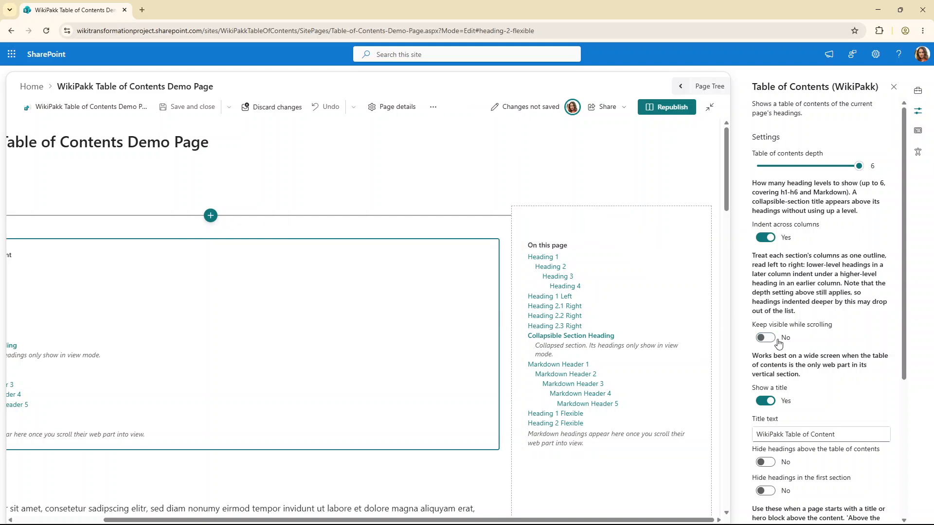
Republish the page and scroll through it to check the sticky table of contents in the vertical section
left_click(667, 107)
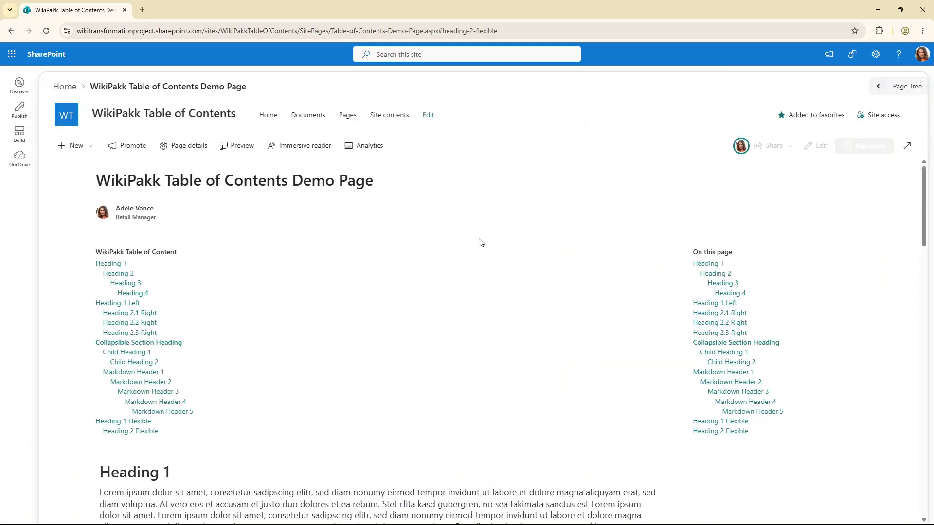
scroll(482, 273, "down", 8)
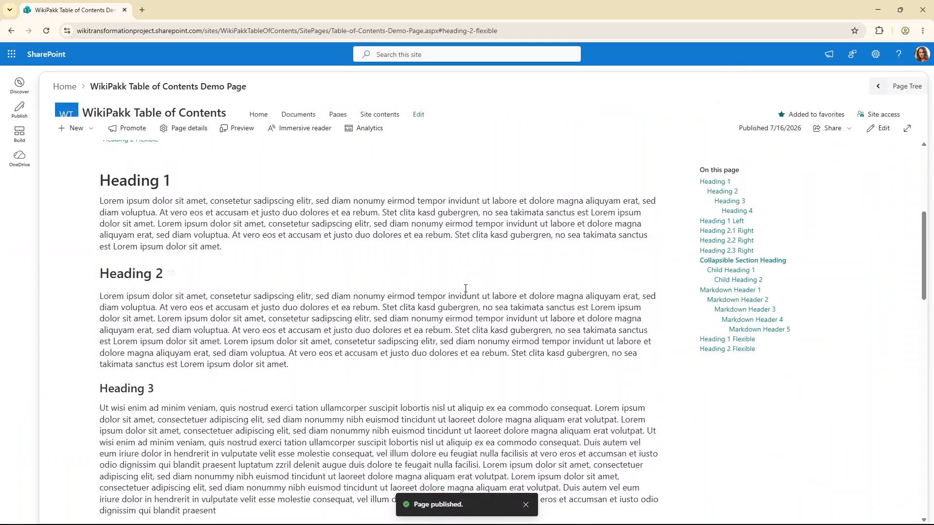
scroll(465, 288, "down", 15)
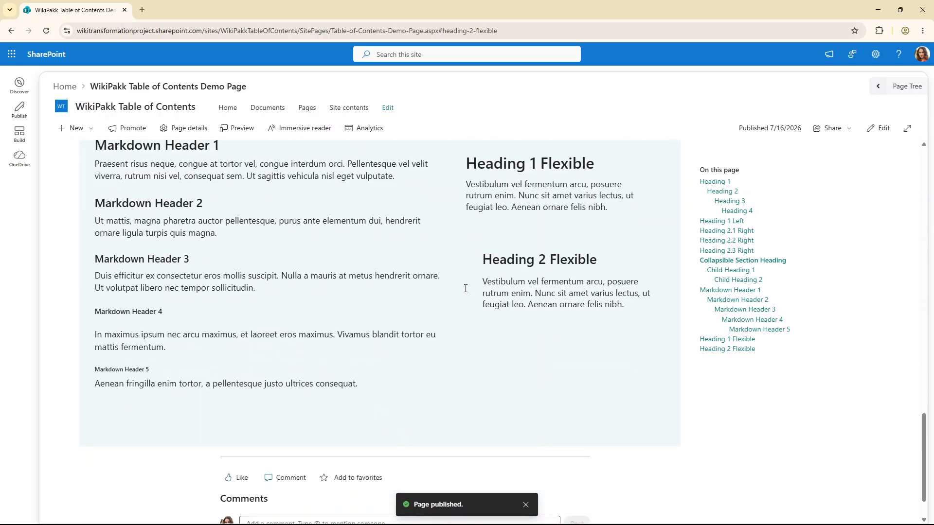
scroll(466, 290, "up", 5)
scroll(466, 291, "up", 3)
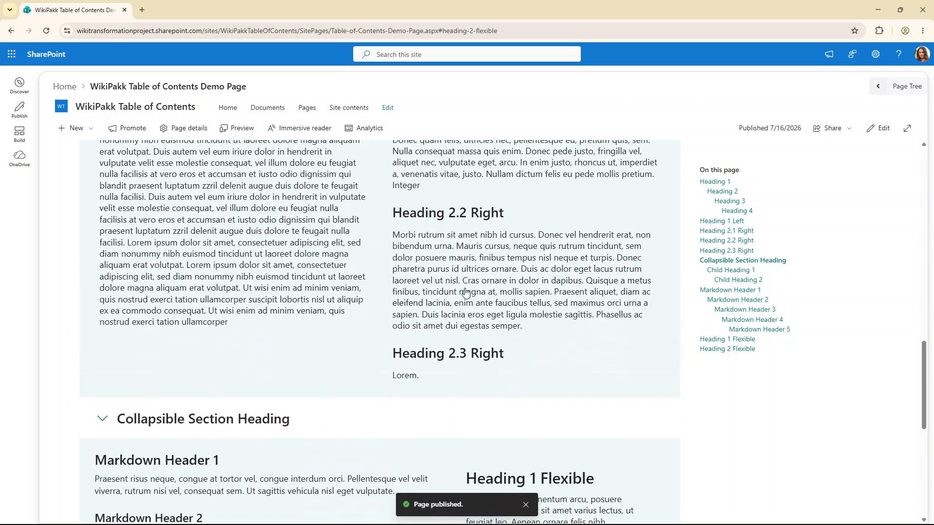
Follow the Heading 1 Left, Heading 2 Flexible and Heading 1 Flexible links in the sticky table of contents
left_click(728, 240)
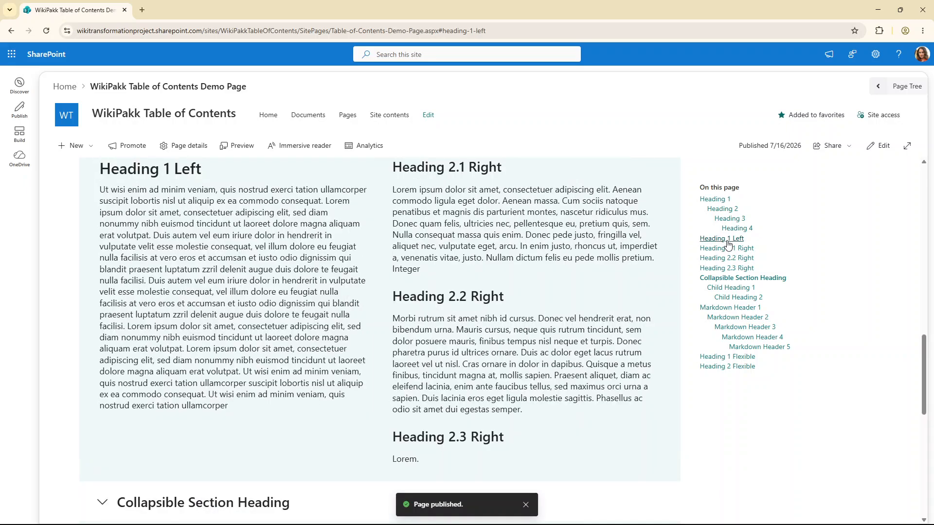
left_click(728, 367)
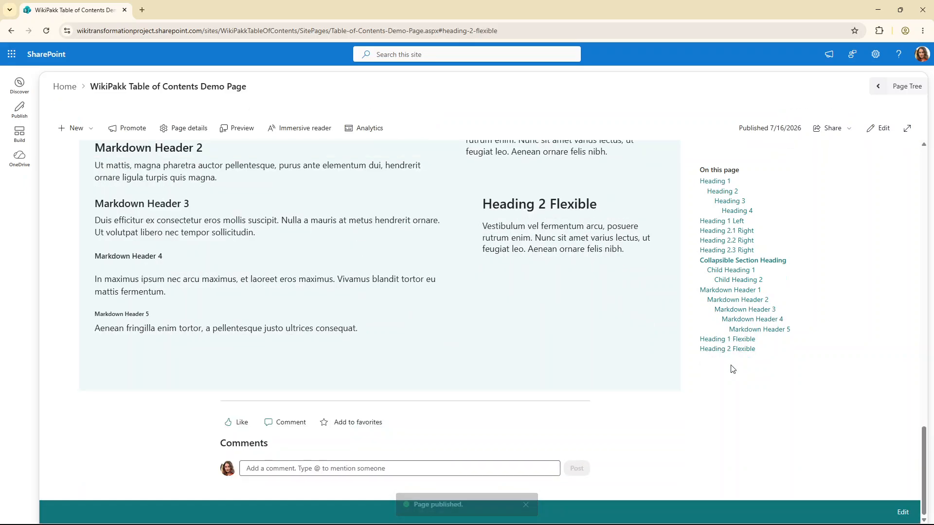
left_click(729, 341)
scroll(557, 341, "up", 15)
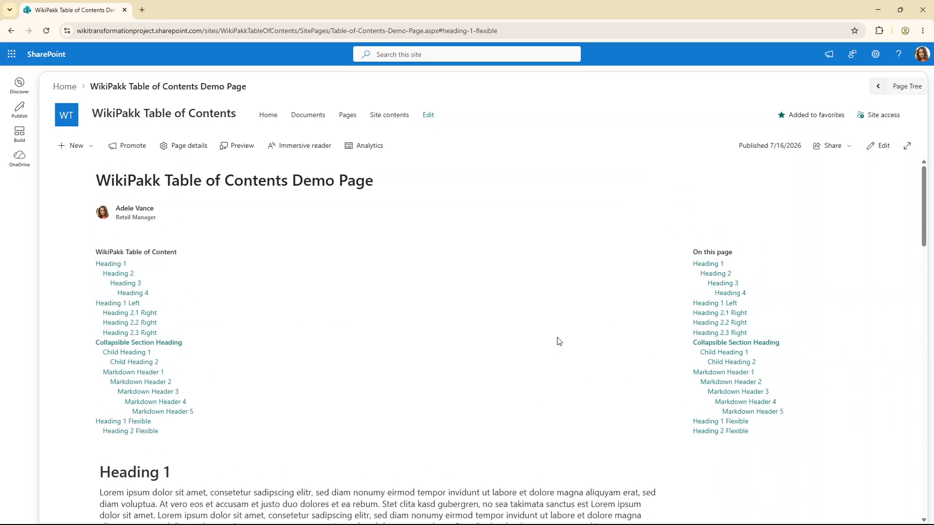